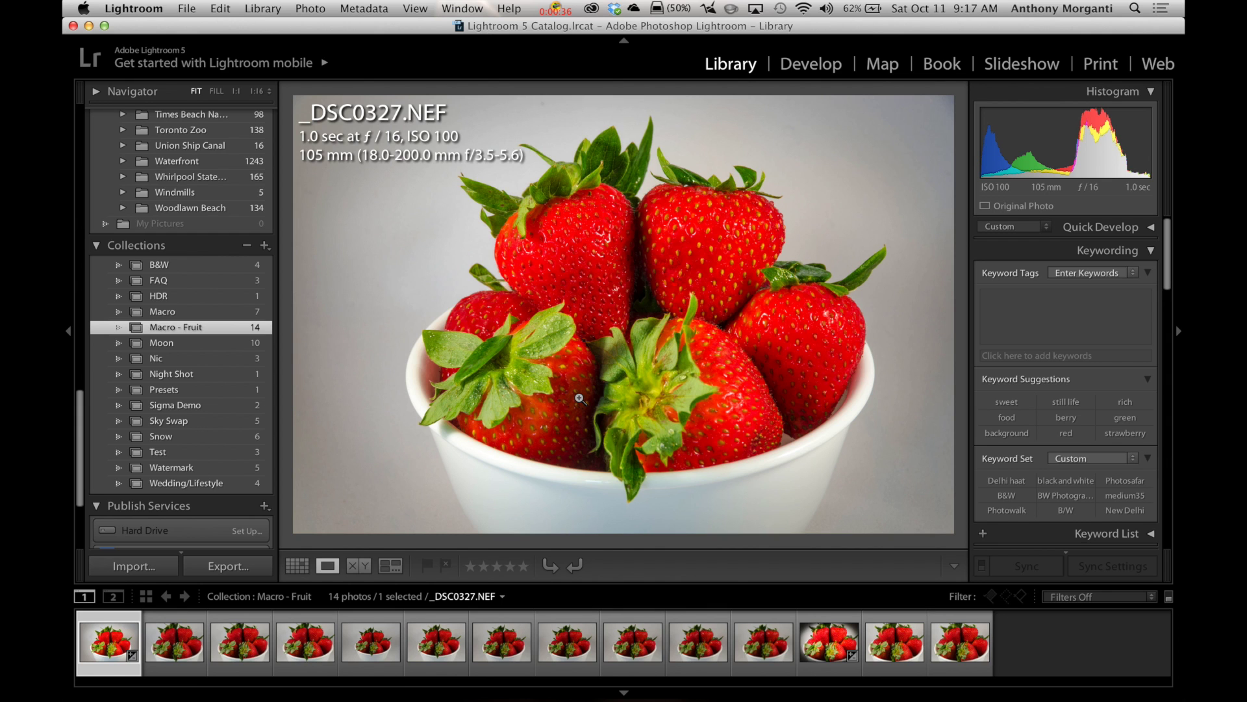
Step: Browse back to the first strawberry photo and hide all panels, keeping the filmstrip pinned open
{"action": "key", "text": "Right"}
{"action": "key", "text": "Right"}
{"action": "key", "text": "Right"}
{"action": "key", "text": "Right"}
{"action": "key", "text": "Right"}
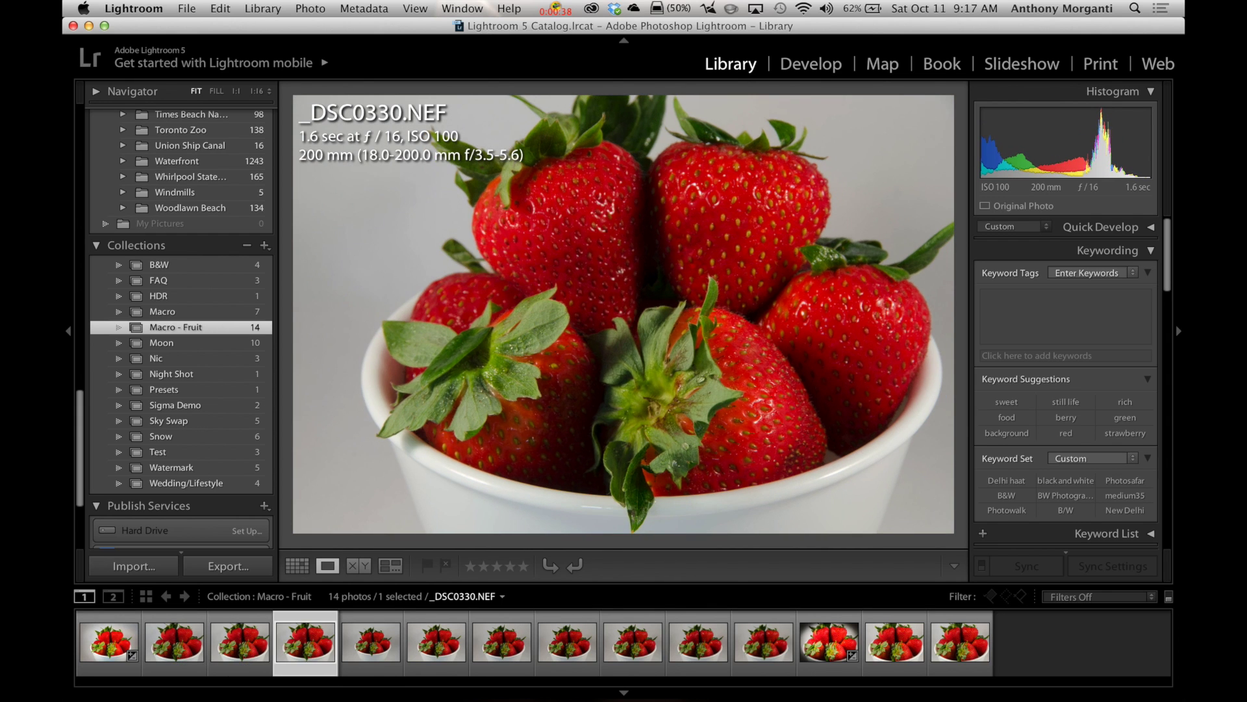
{"action": "key", "text": "Left"}
{"action": "key", "text": "Left"}
{"action": "key", "text": "Left"}
{"action": "key", "text": "Left"}
{"action": "key", "text": "Left"}
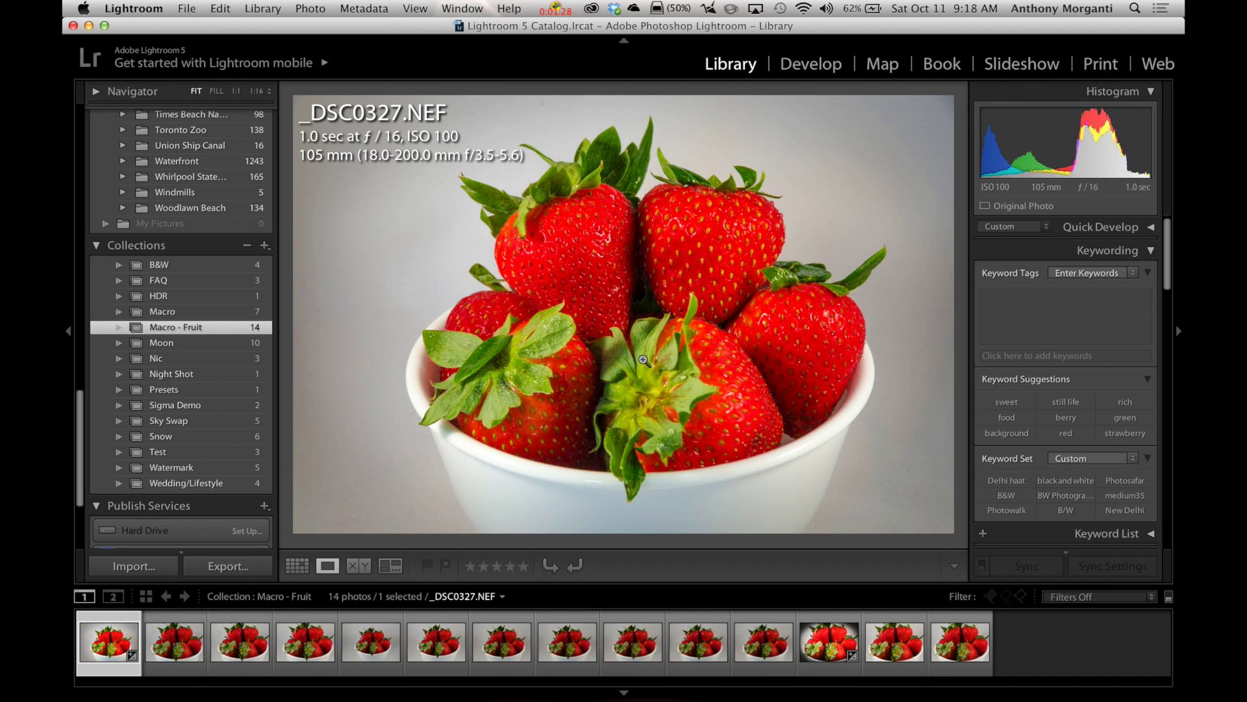
{"action": "left_click", "coordinate": [70, 333]}
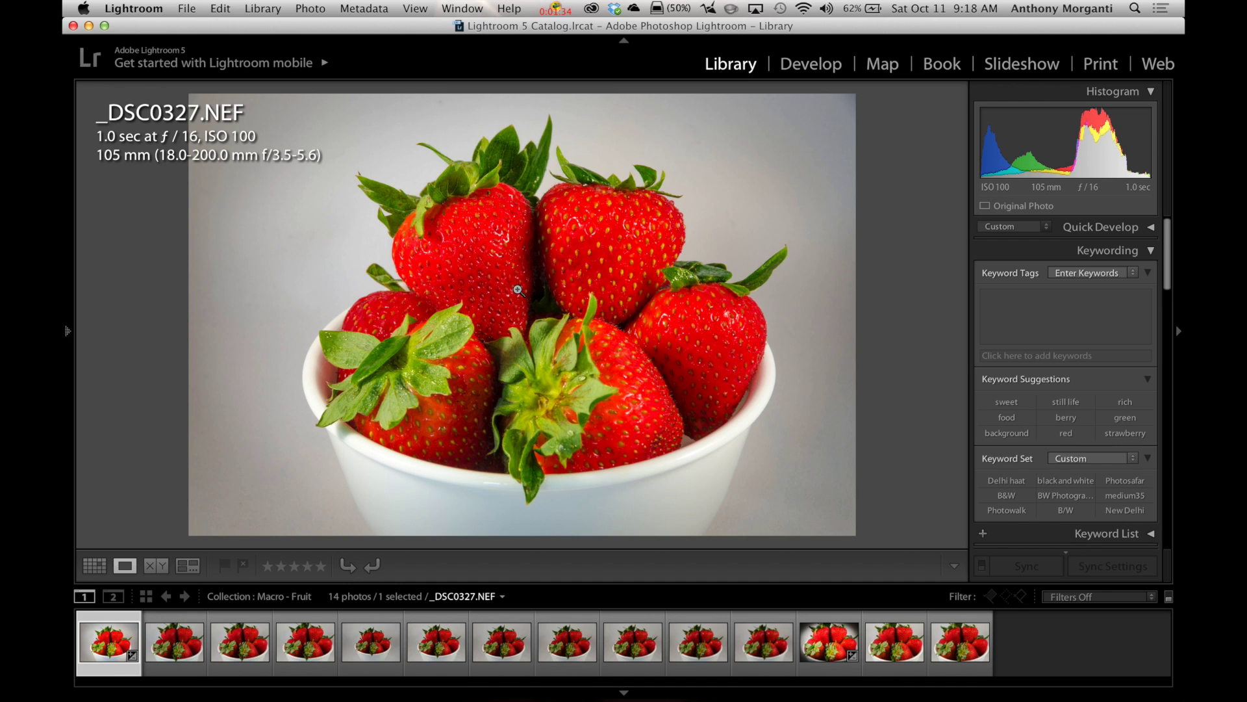
{"action": "key", "text": "shift+Tab"}
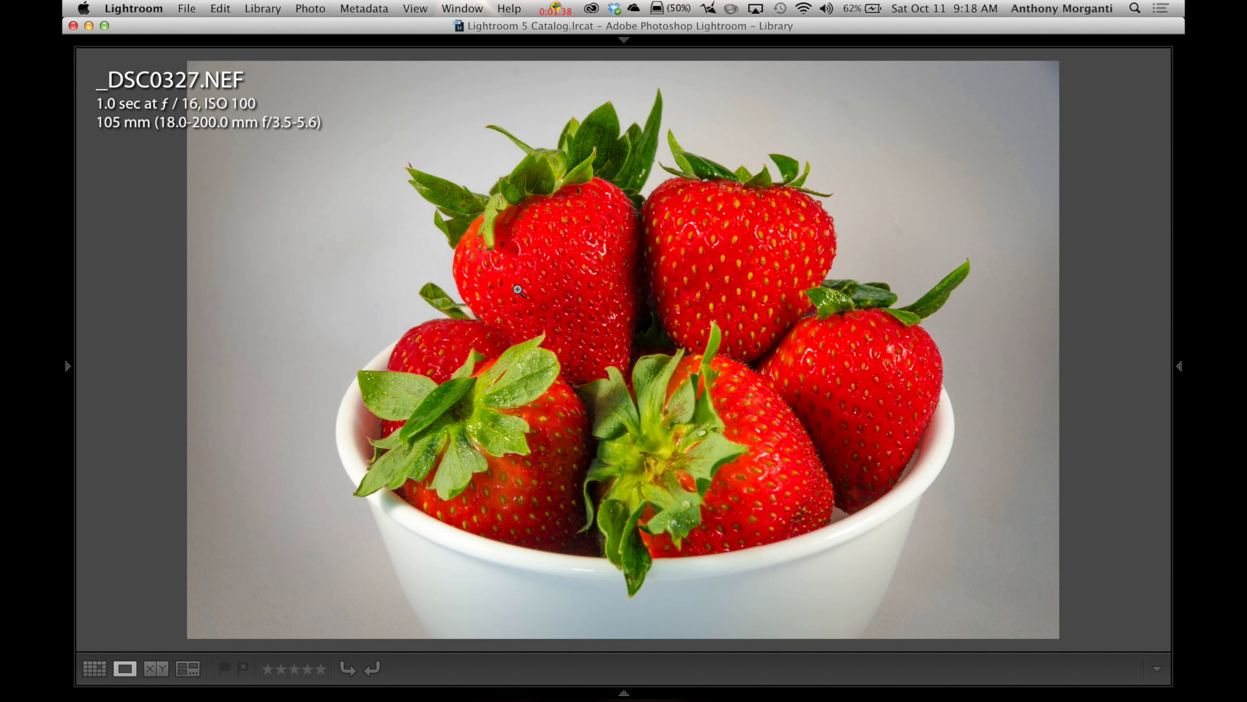
{"action": "mouse_move", "coordinate": [583, 696]}
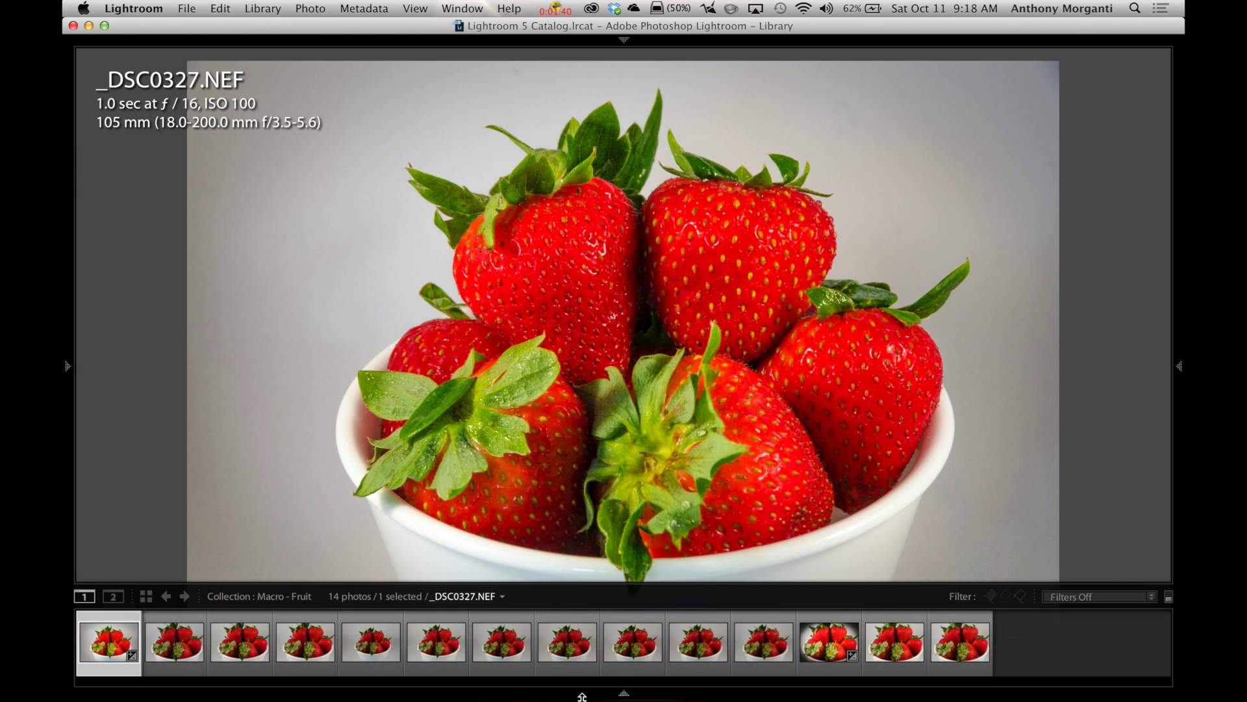
{"action": "left_click", "coordinate": [624, 694]}
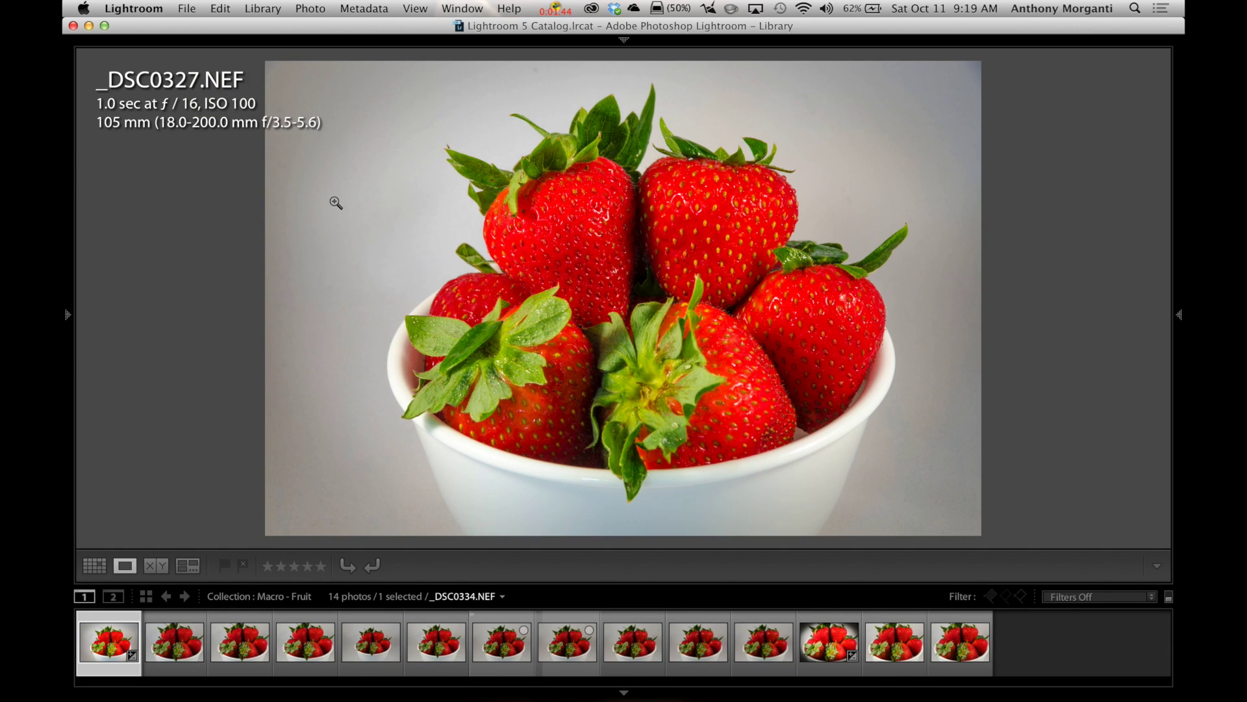
Step: Turn on Auto Advance in the Photo menu
{"action": "mouse_move", "coordinate": [324, 47]}
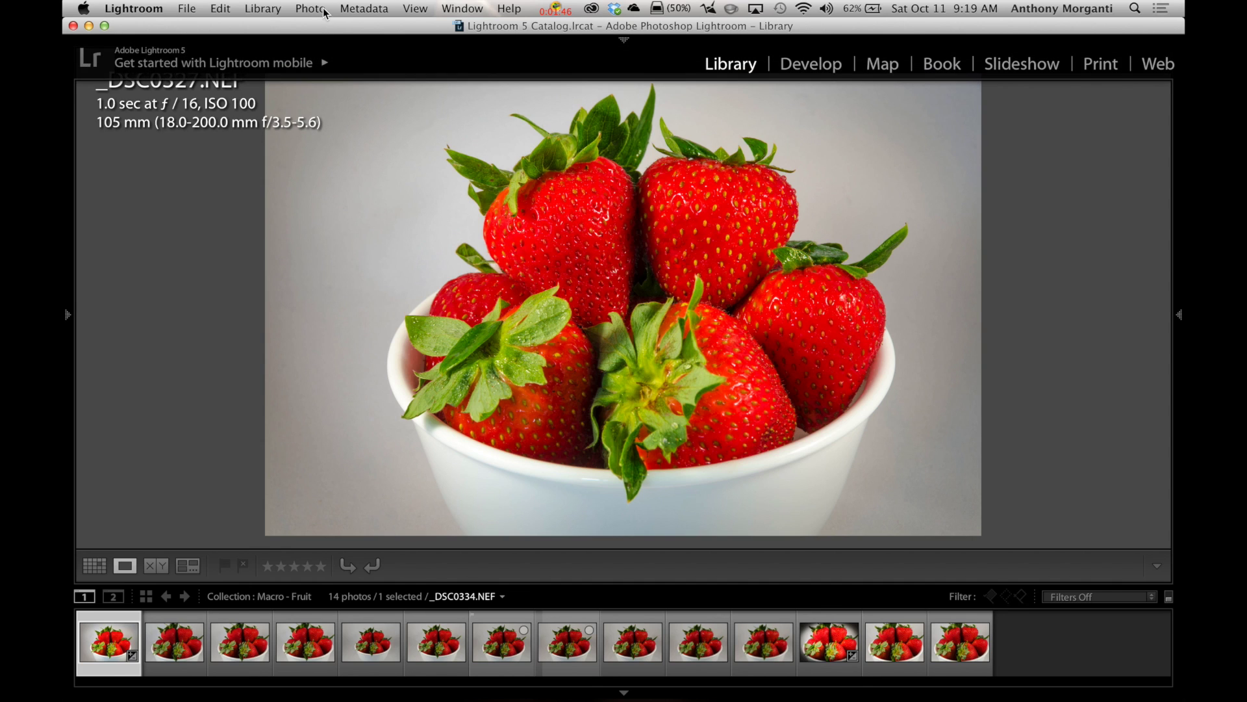
{"action": "left_click", "coordinate": [325, 12]}
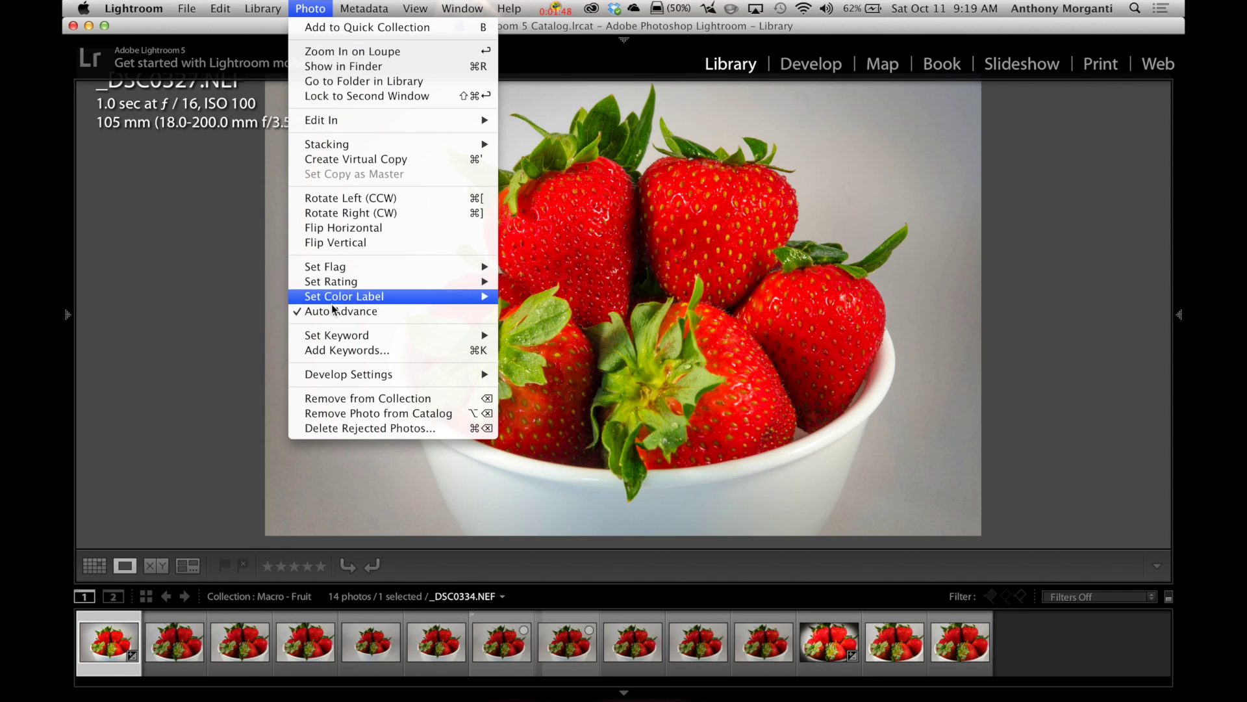
{"action": "left_click", "coordinate": [193, 364]}
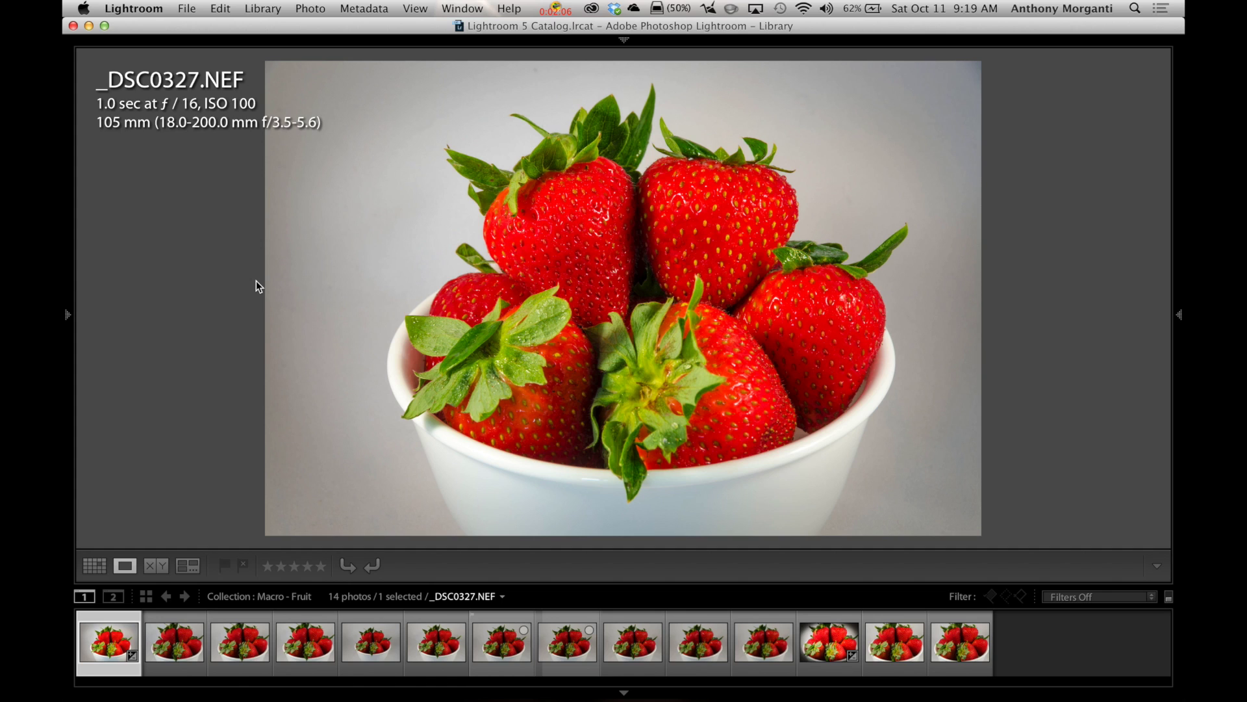
Step: Flag the first five shots and _DSC0335 as picks, leaving _DSC0334 unflagged
{"action": "key", "text": "p"}
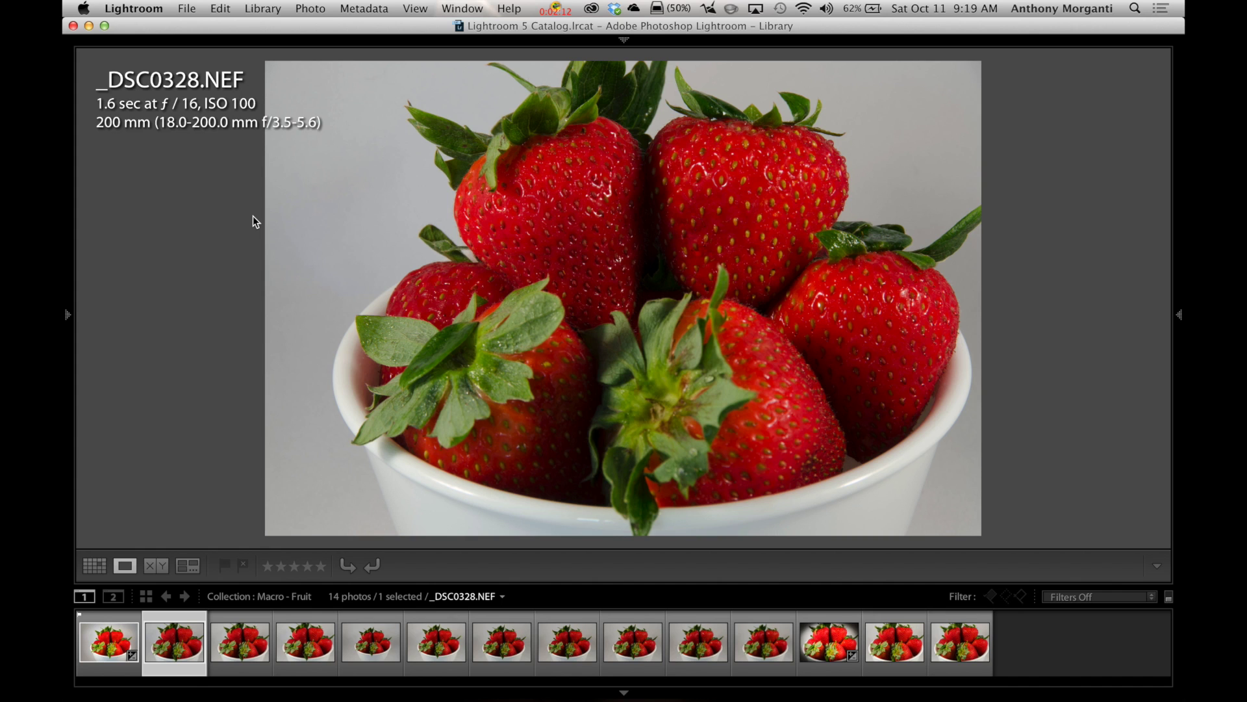
{"action": "key", "text": "p"}
{"action": "key", "text": "p"}
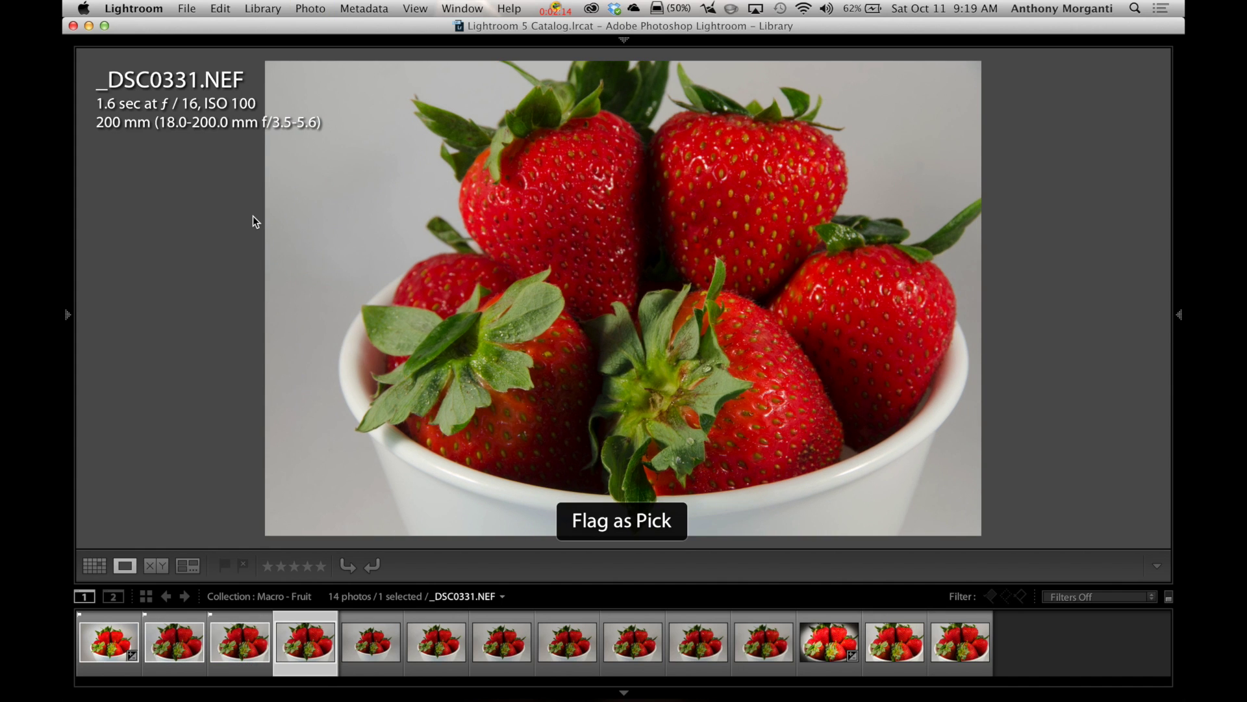
{"action": "key", "text": "p"}
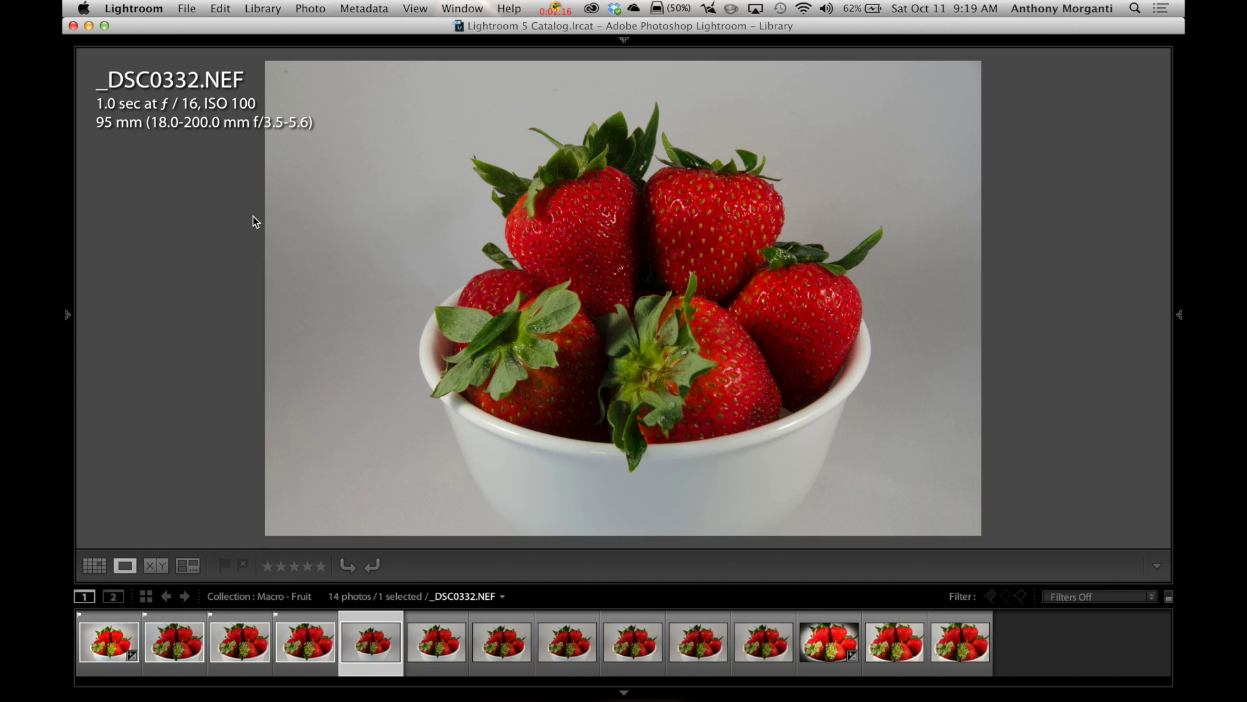
{"action": "key", "text": "p"}
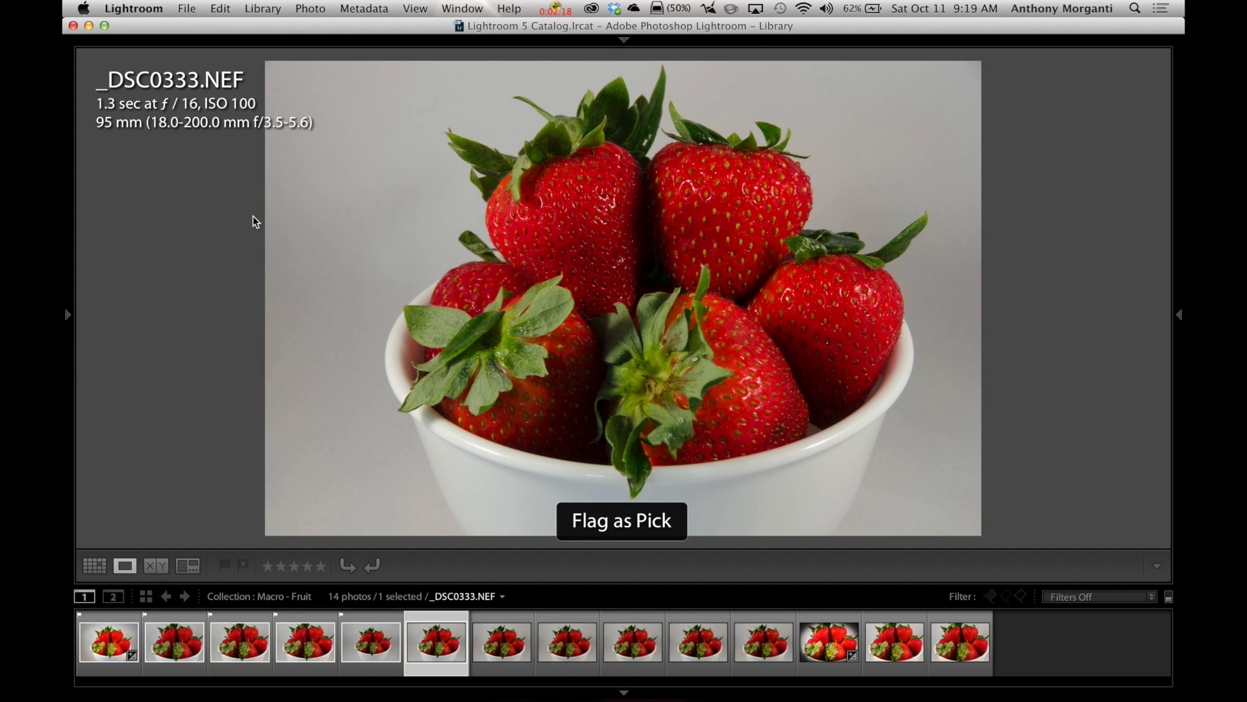
{"action": "key", "text": "p"}
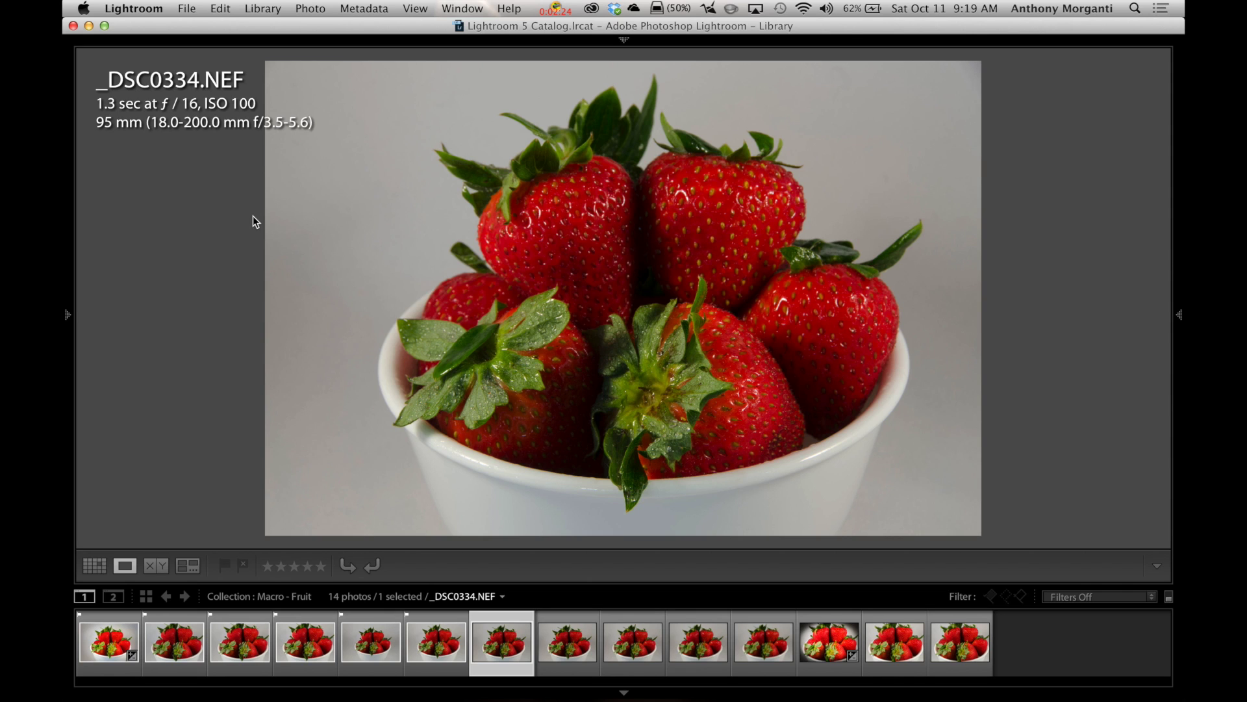
{"action": "key", "text": "u"}
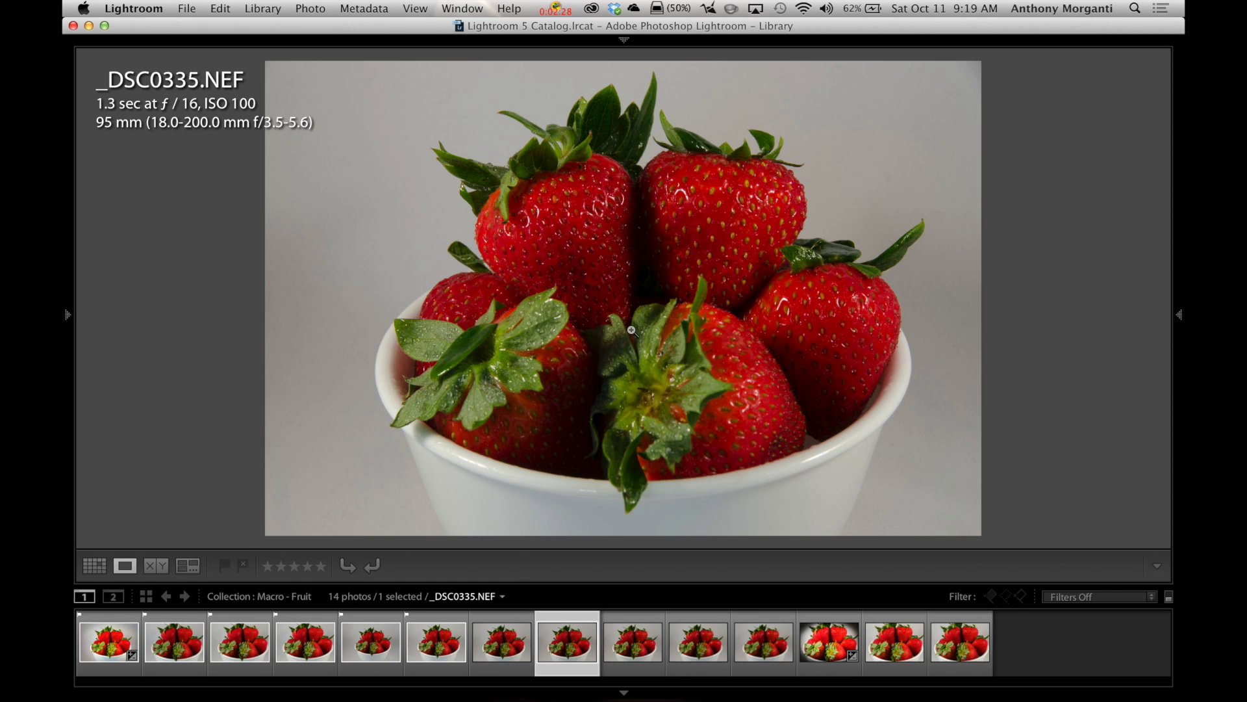
{"action": "key", "text": "p"}
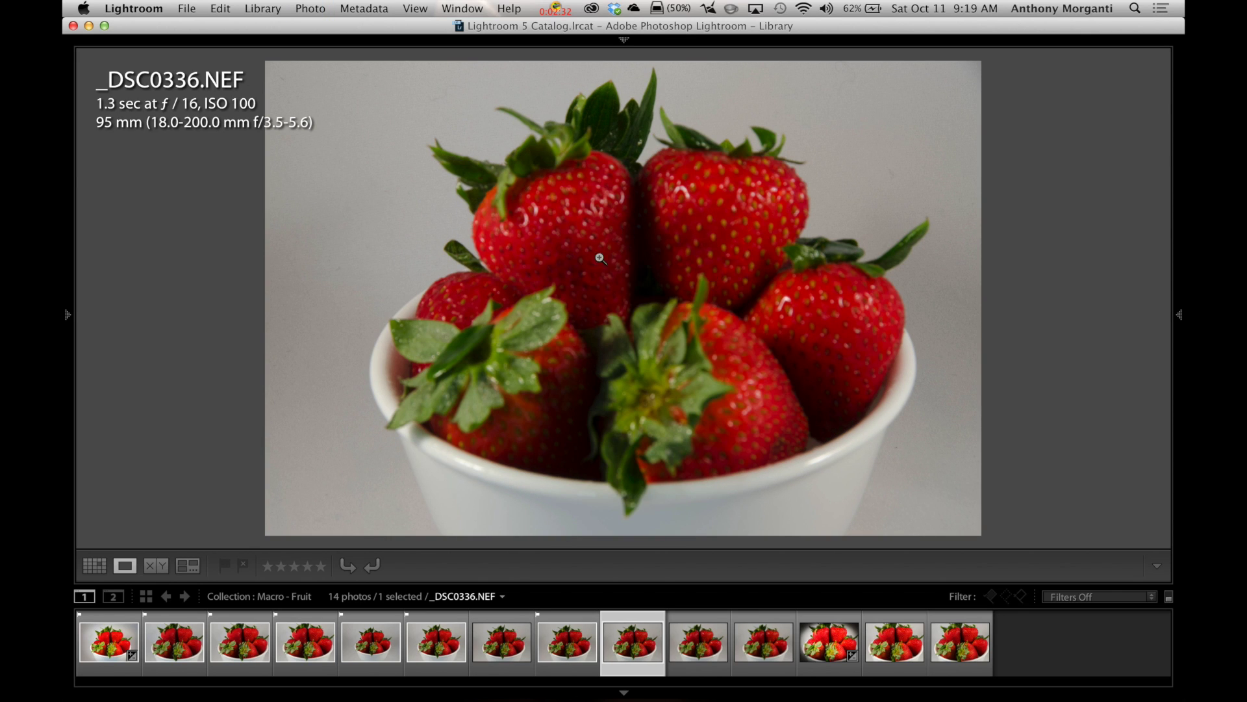
Step: Reject blurry _DSC0336–_DSC0338, pick _DSC0339–_DSC0341, then return to _DSC0327
{"action": "key", "text": "x"}
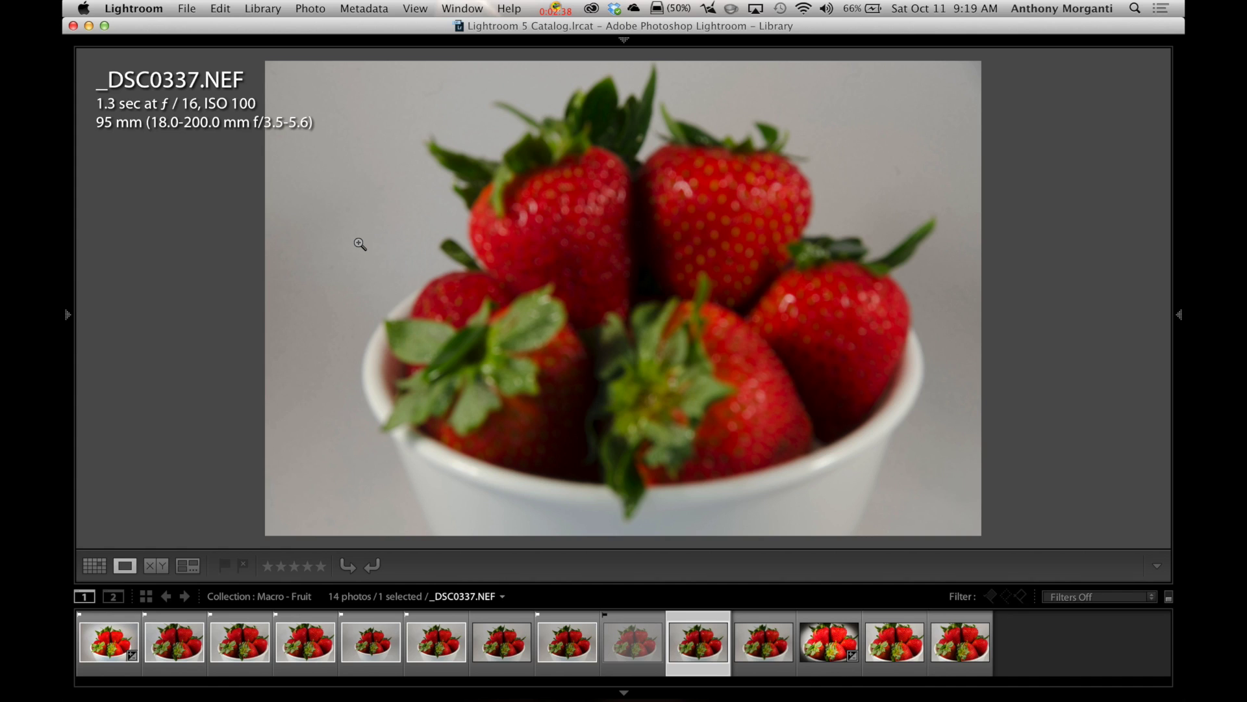
{"action": "key", "text": "x"}
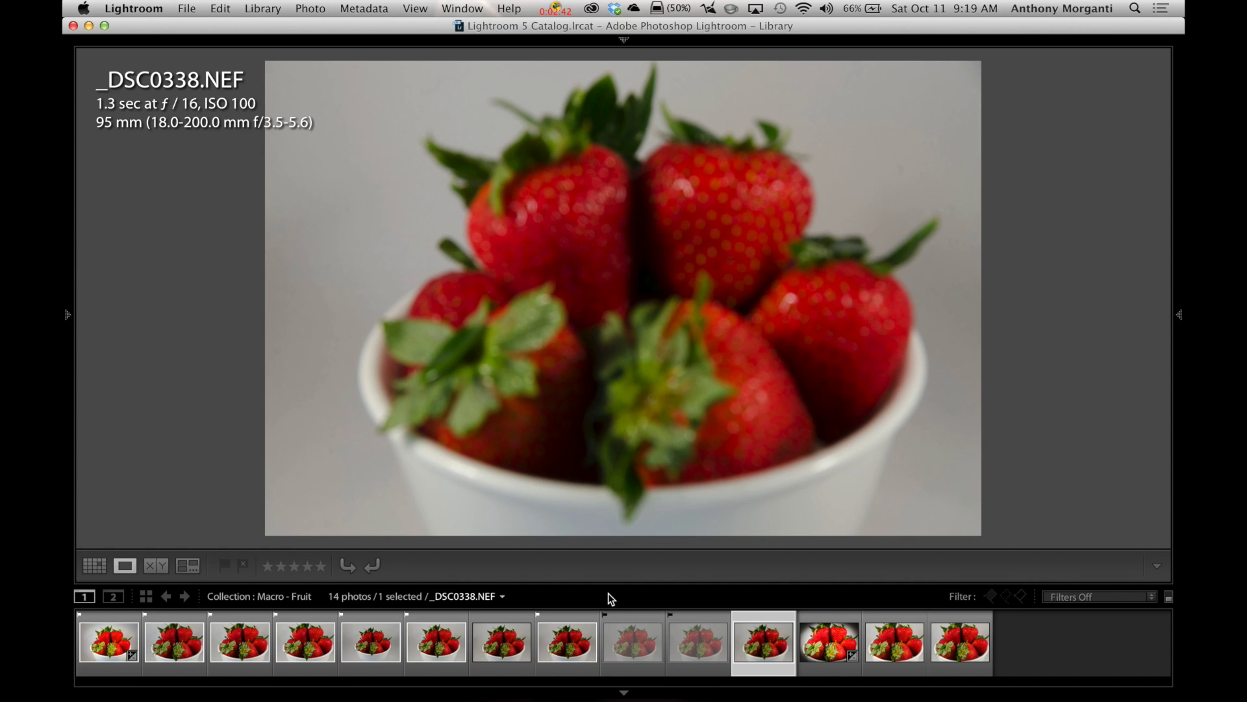
{"action": "key", "text": "x"}
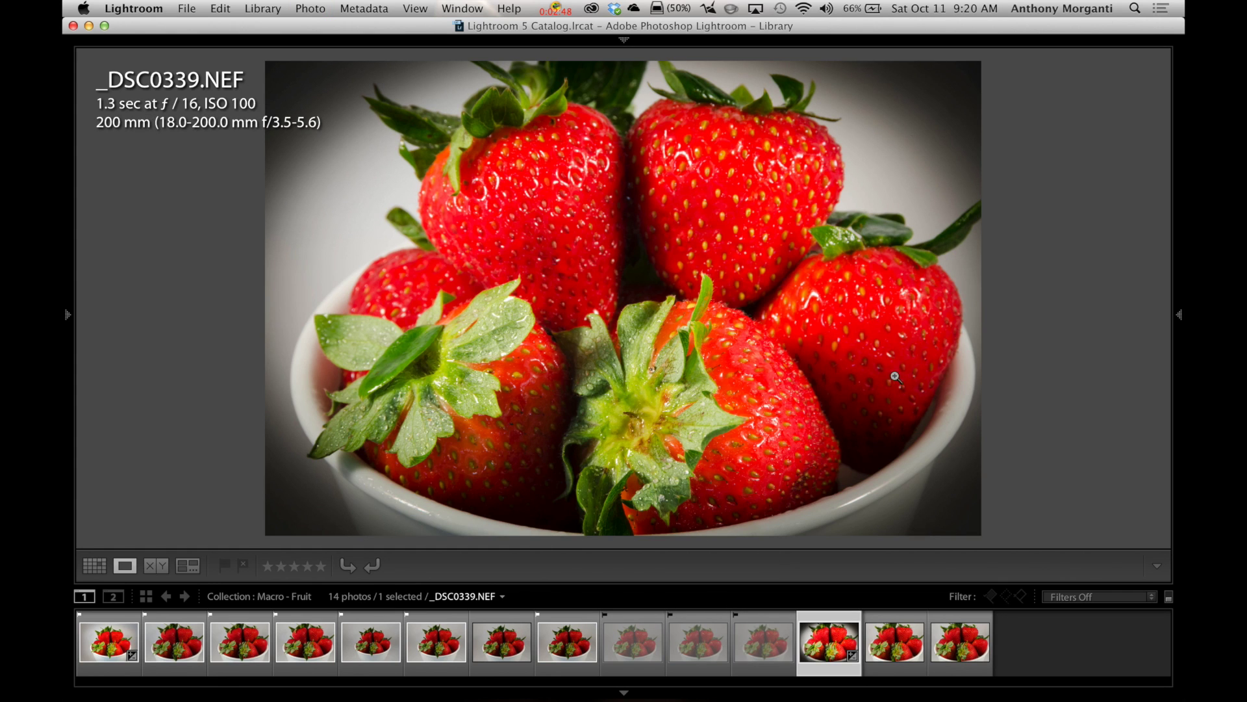
{"action": "key", "text": "p"}
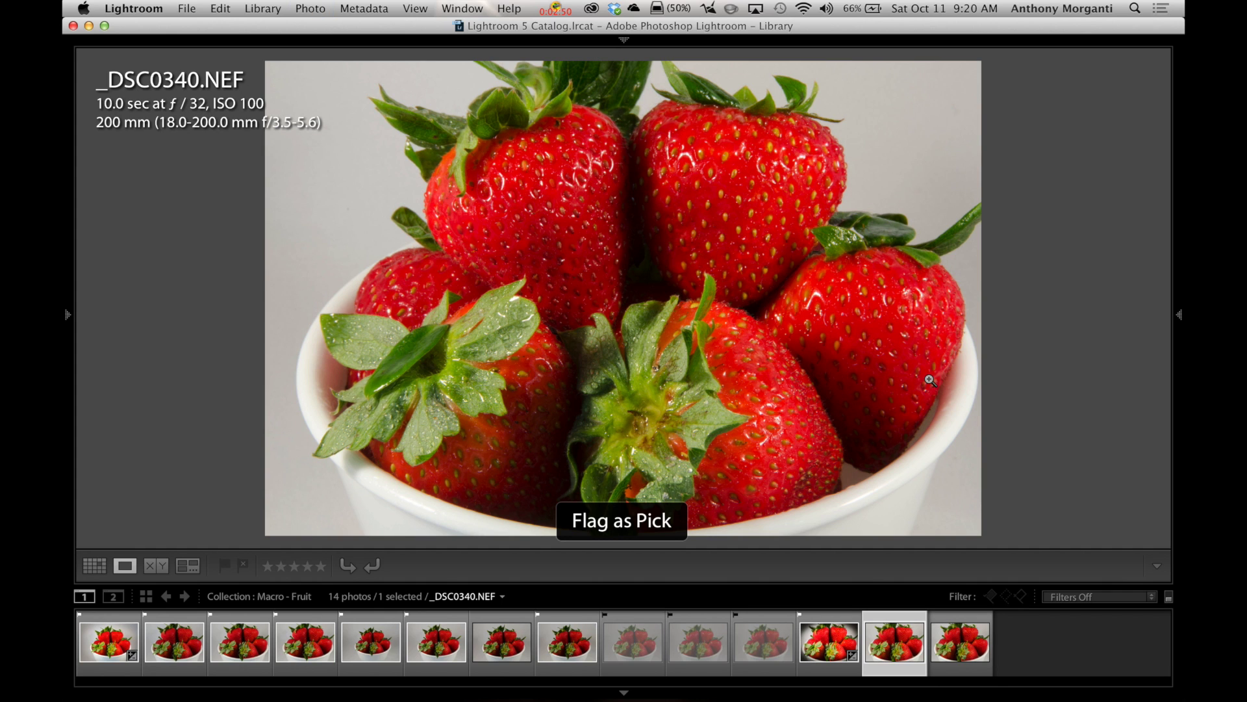
{"action": "key", "text": "p"}
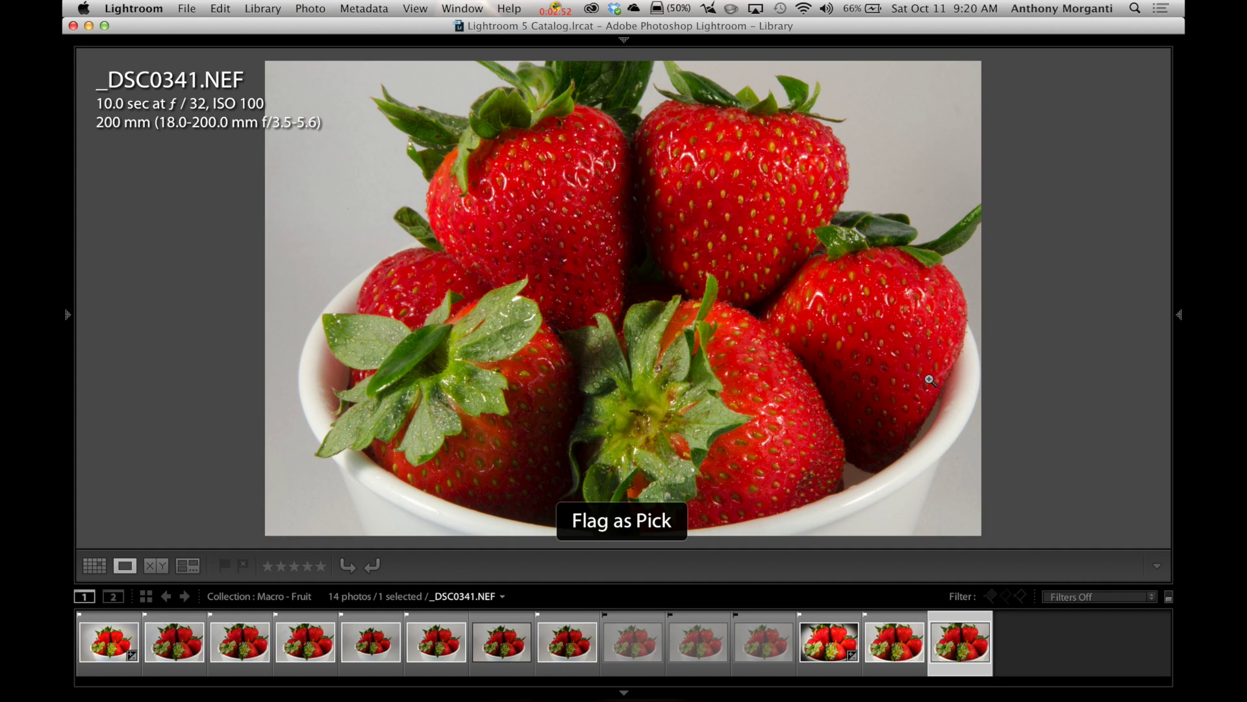
{"action": "key", "text": "p"}
{"action": "left_click", "coordinate": [108, 637]}
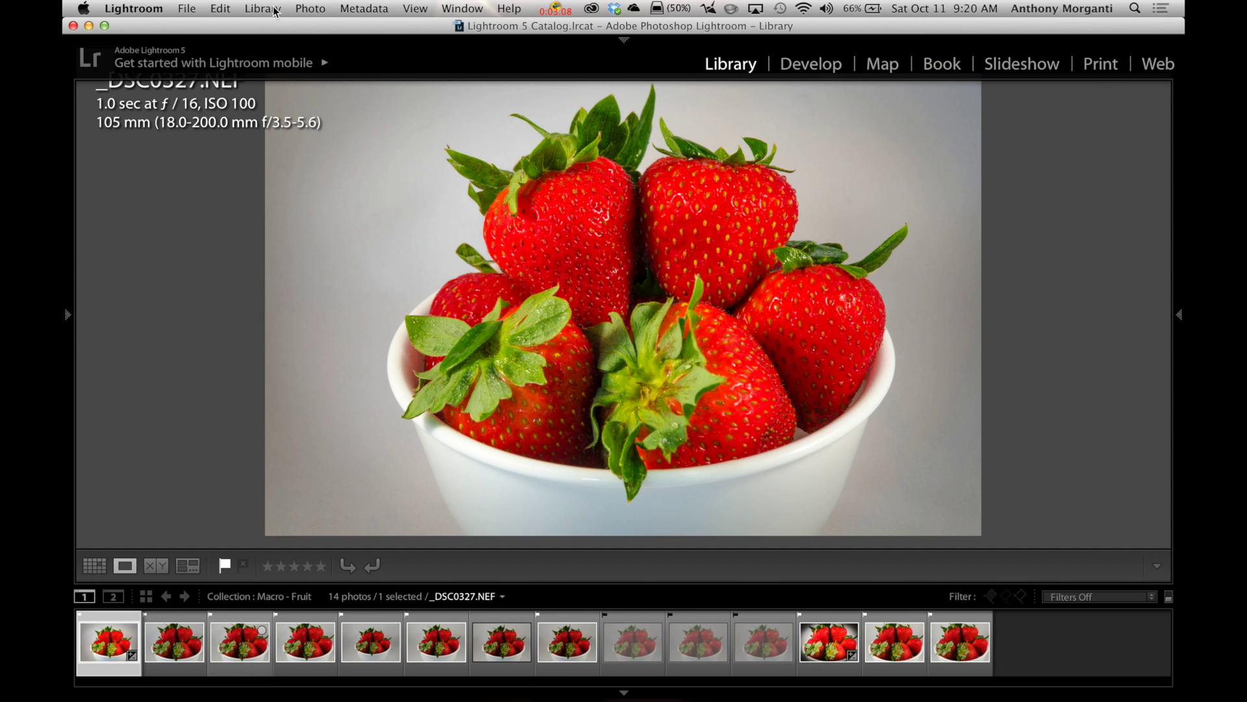
Step: Delete the three rejected photos with Photo > Delete Rejected Photos, confirming Remove
{"action": "left_click", "coordinate": [309, 8]}
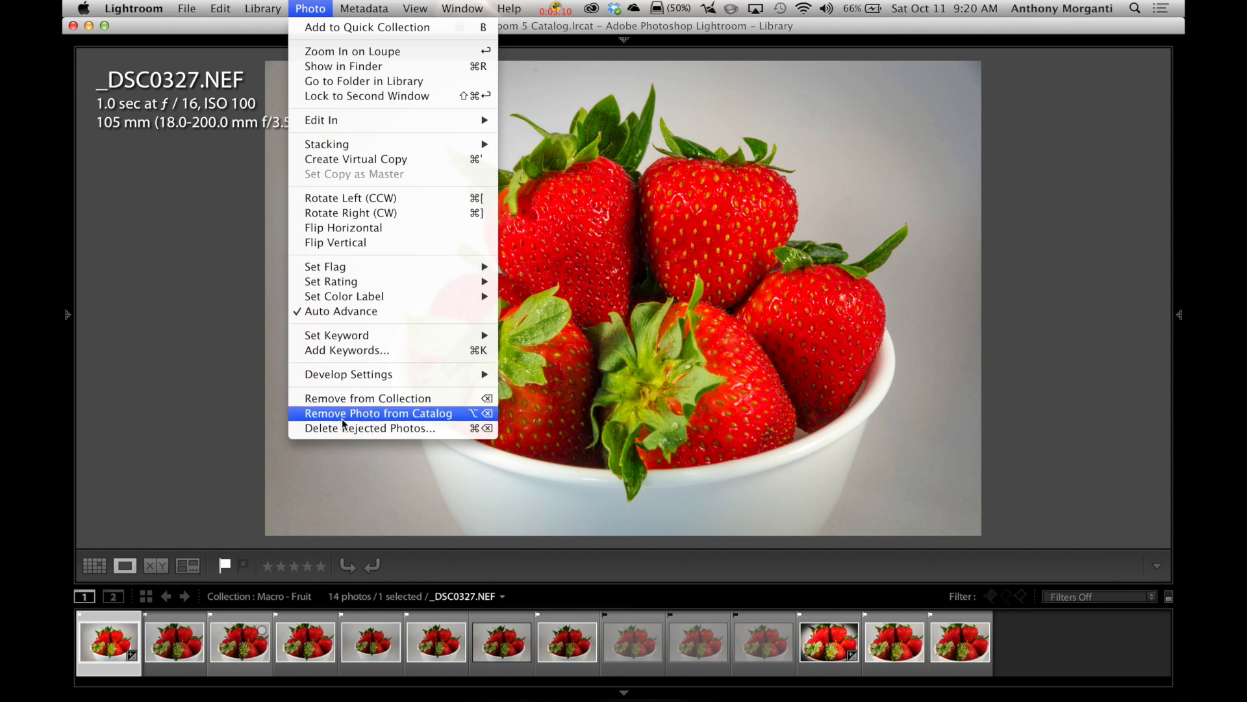
{"action": "left_click", "coordinate": [418, 432]}
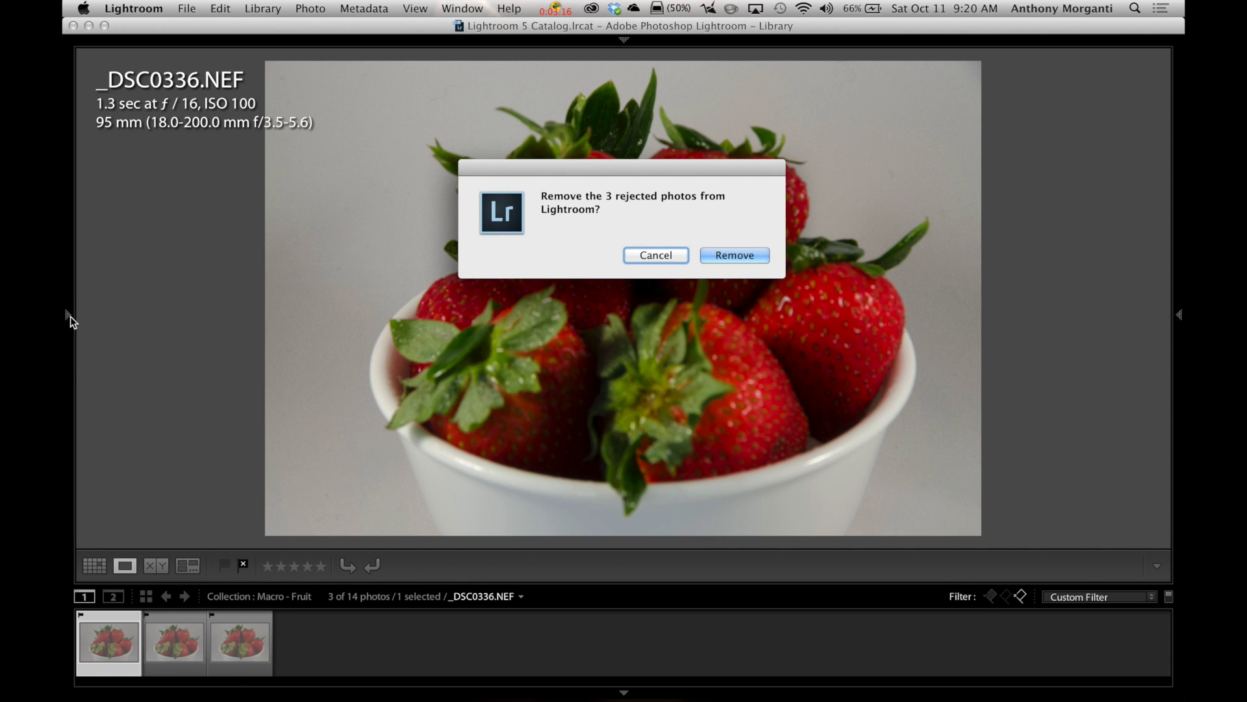
{"action": "mouse_move", "coordinate": [69, 317]}
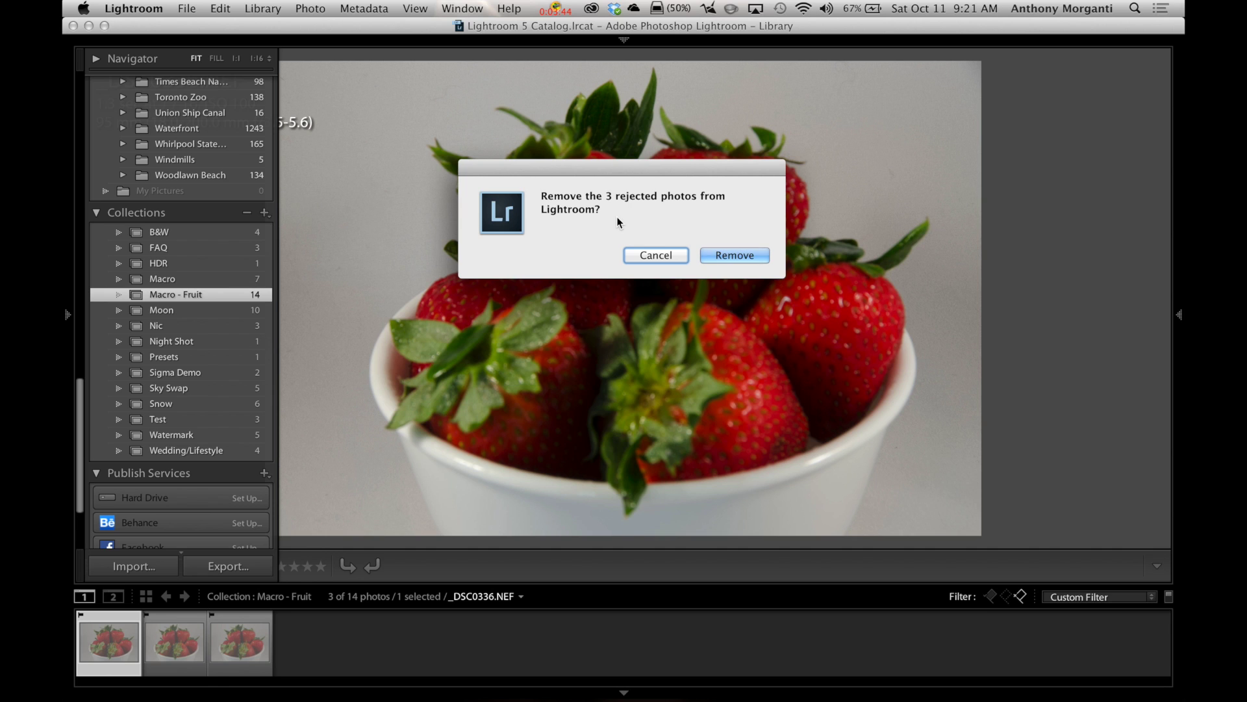
{"action": "left_click", "coordinate": [723, 257]}
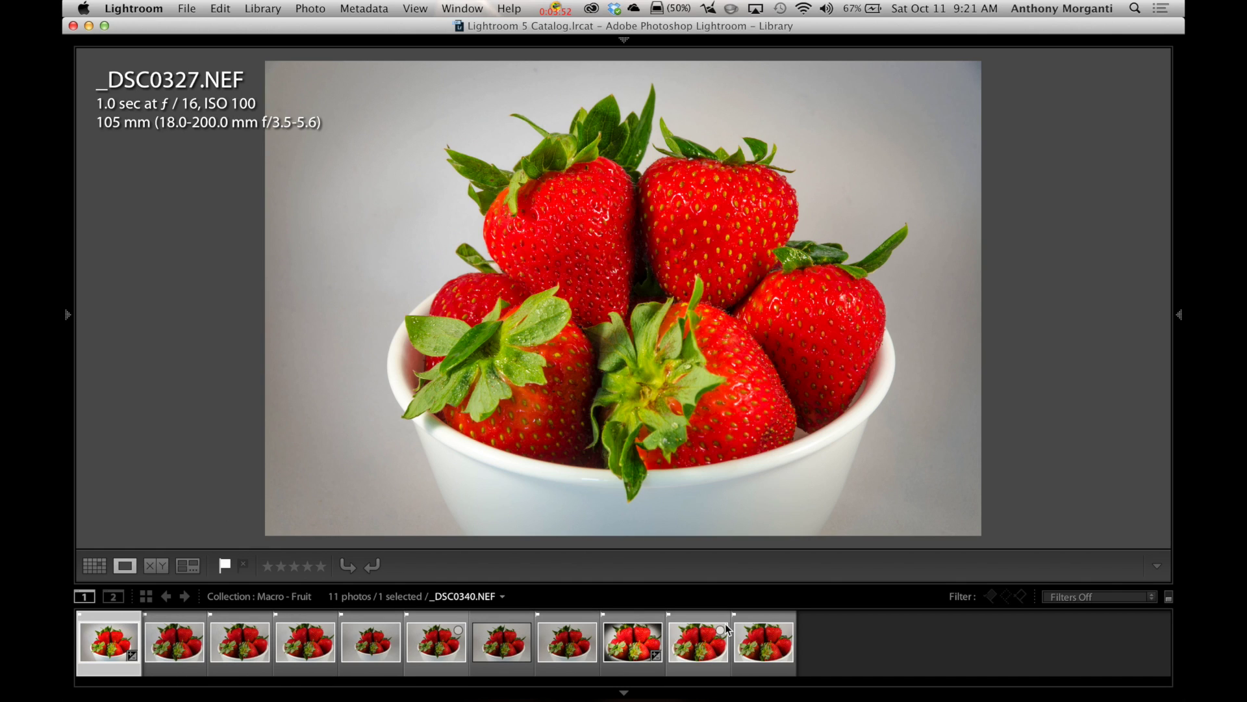
Step: Filter the filmstrip to Flagged photos (10 of 11), then toggle the toolbar off and on
{"action": "left_click", "coordinate": [1154, 603]}
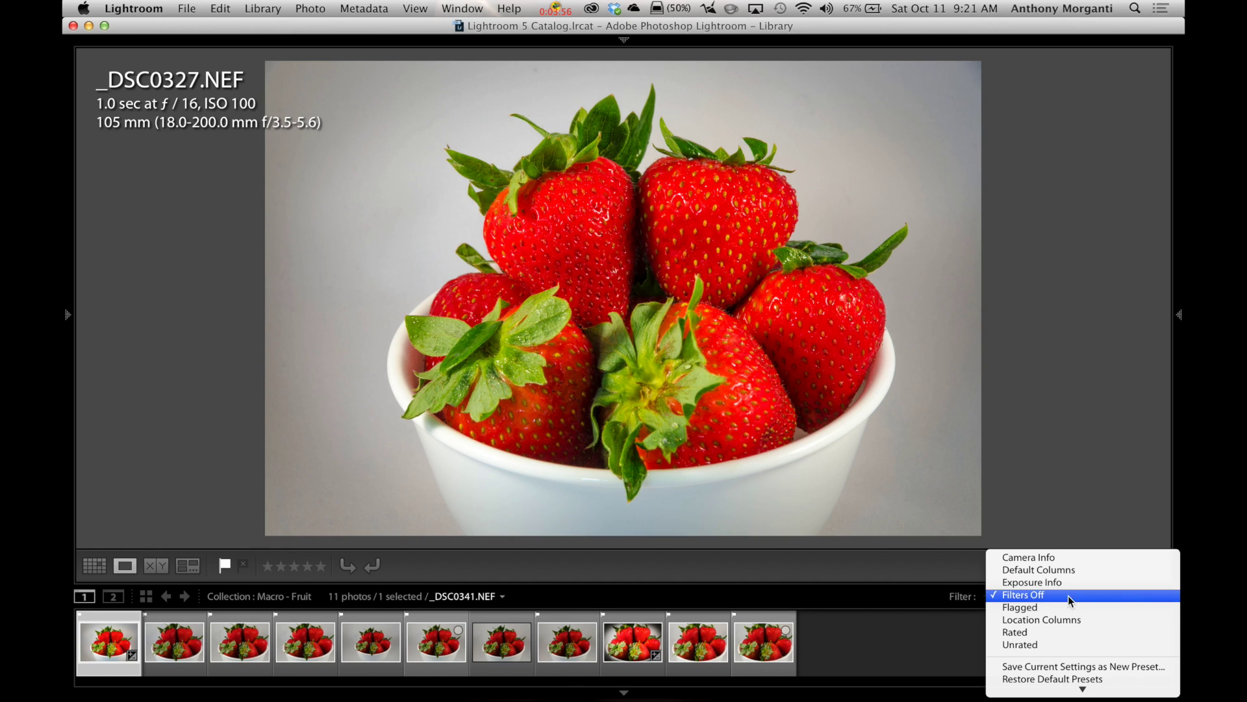
{"action": "left_click", "coordinate": [1025, 608]}
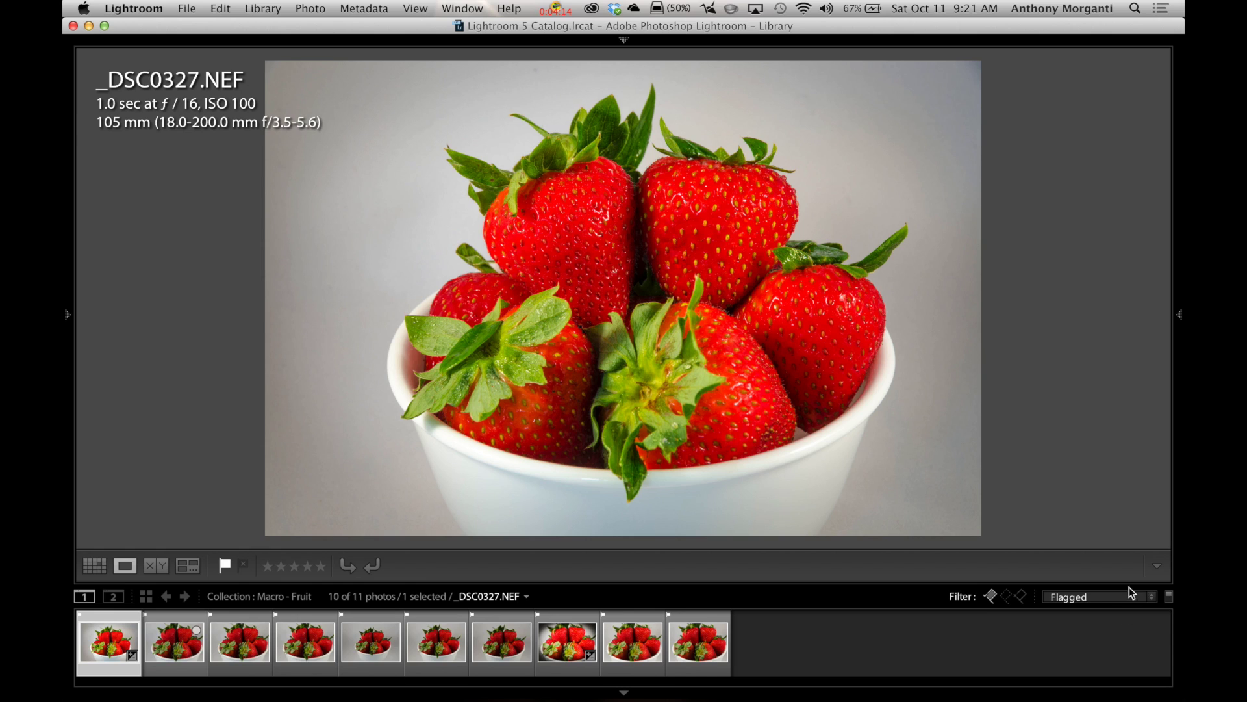
{"action": "left_click", "coordinate": [1152, 599]}
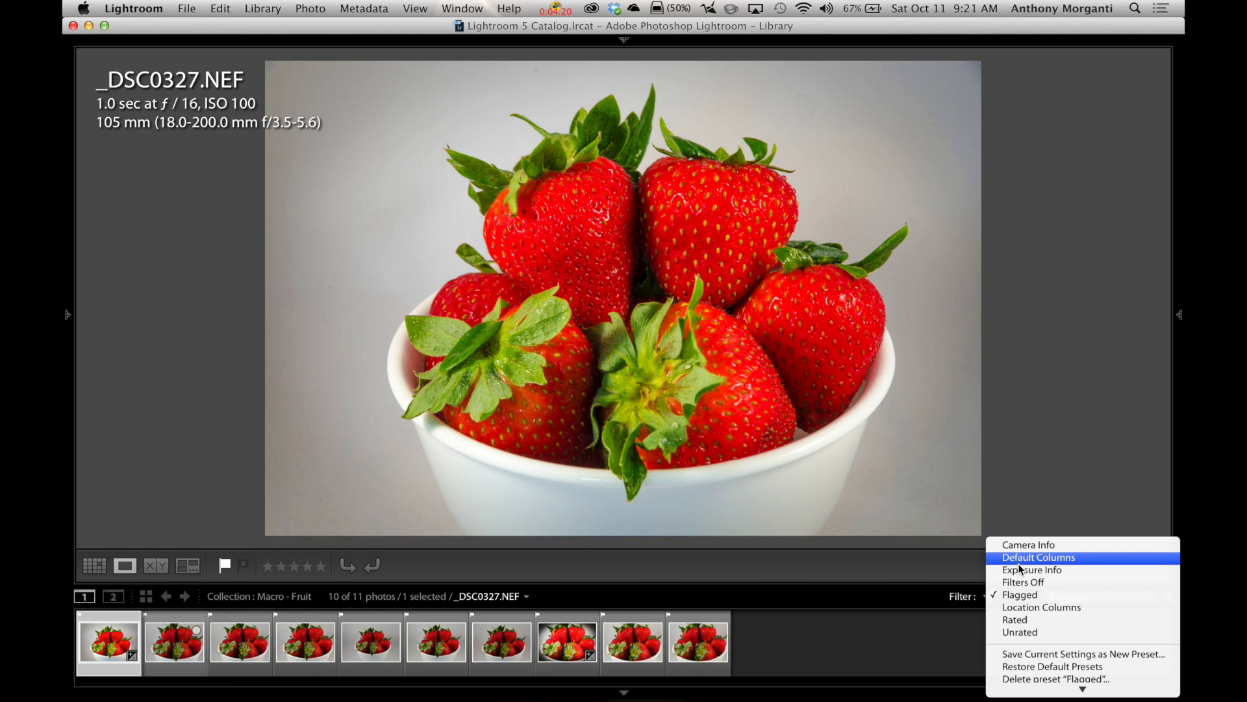
{"action": "left_click", "coordinate": [1018, 668]}
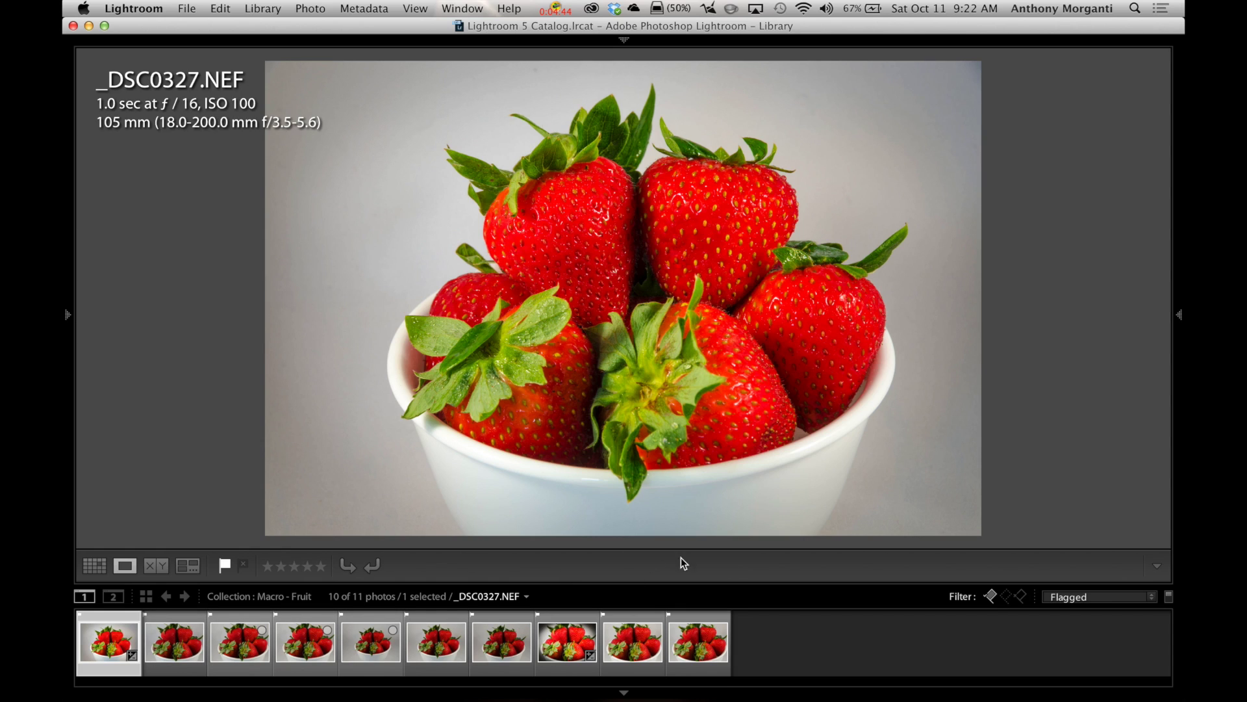
{"action": "key", "text": "t"}
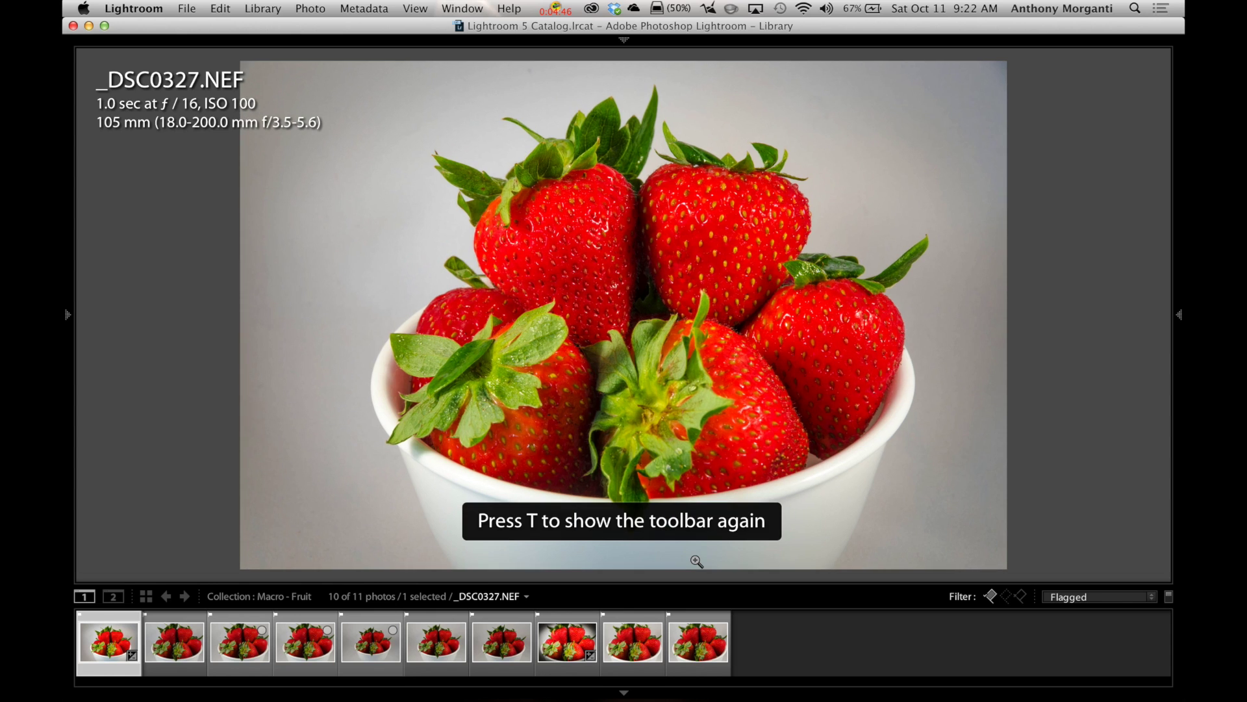
{"action": "key", "text": "t"}
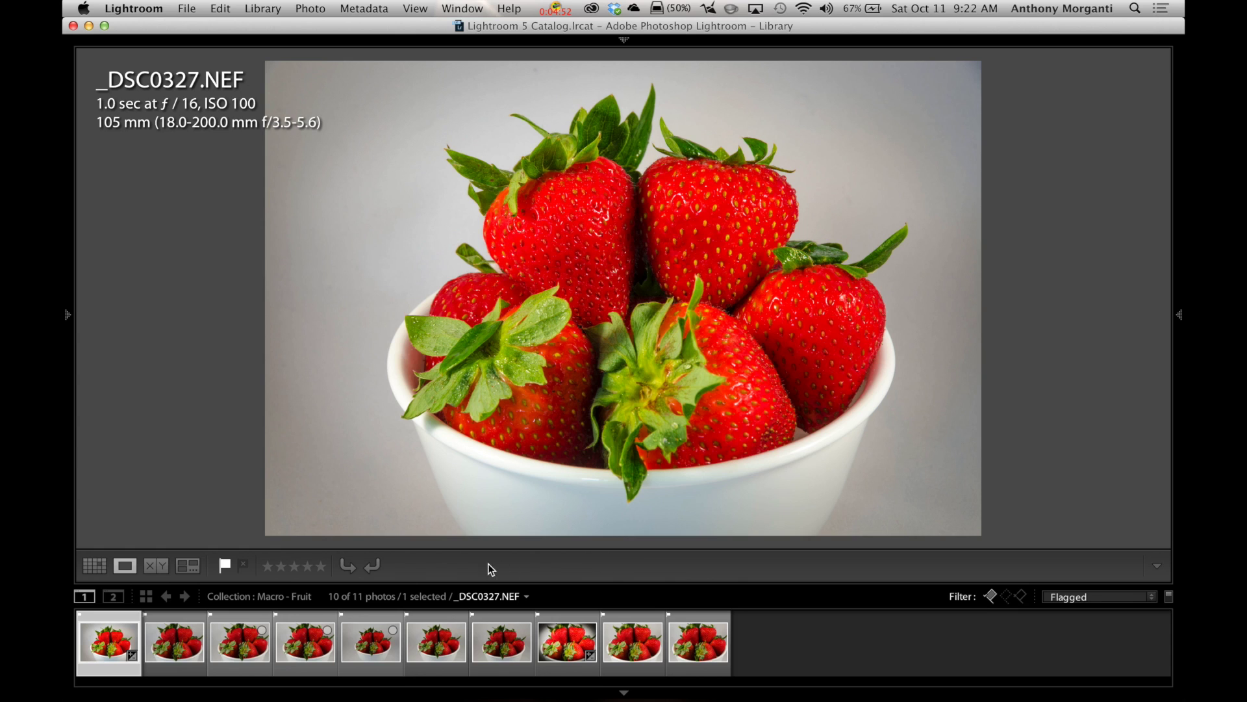
Step: Go from Grid to Loupe to Compare view, pairing _DSC0327 with _DSC0328
{"action": "left_click", "coordinate": [96, 569]}
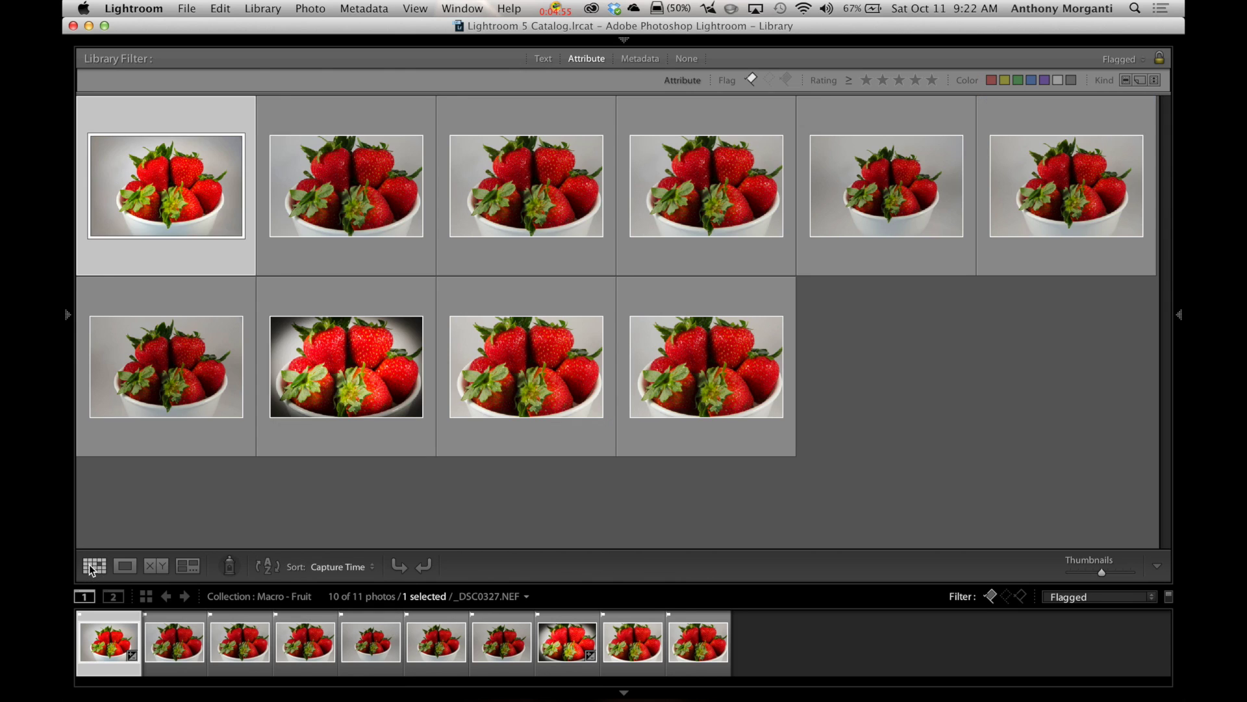
{"action": "left_click", "coordinate": [125, 568]}
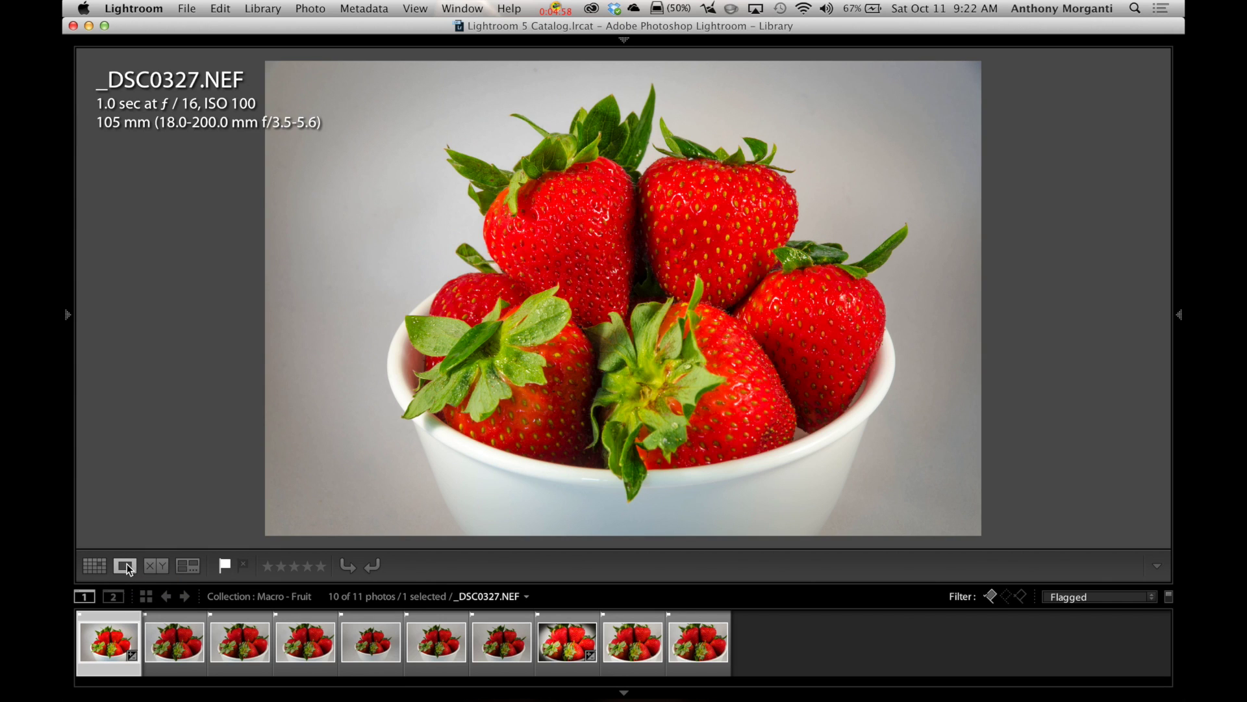
{"action": "left_click", "coordinate": [157, 567]}
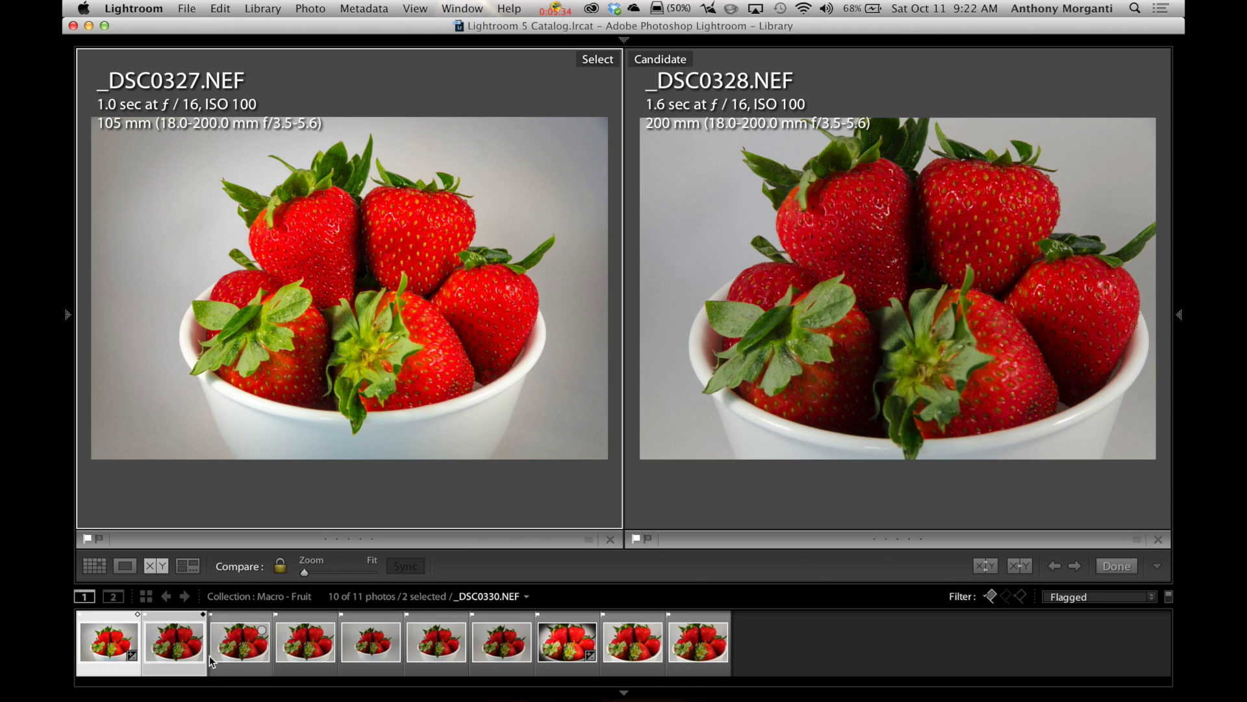
Step: Advance the Candidate shot by shot past _DSC0330 and _DSC0333 to _DSC0339
{"action": "left_click", "coordinate": [1075, 566]}
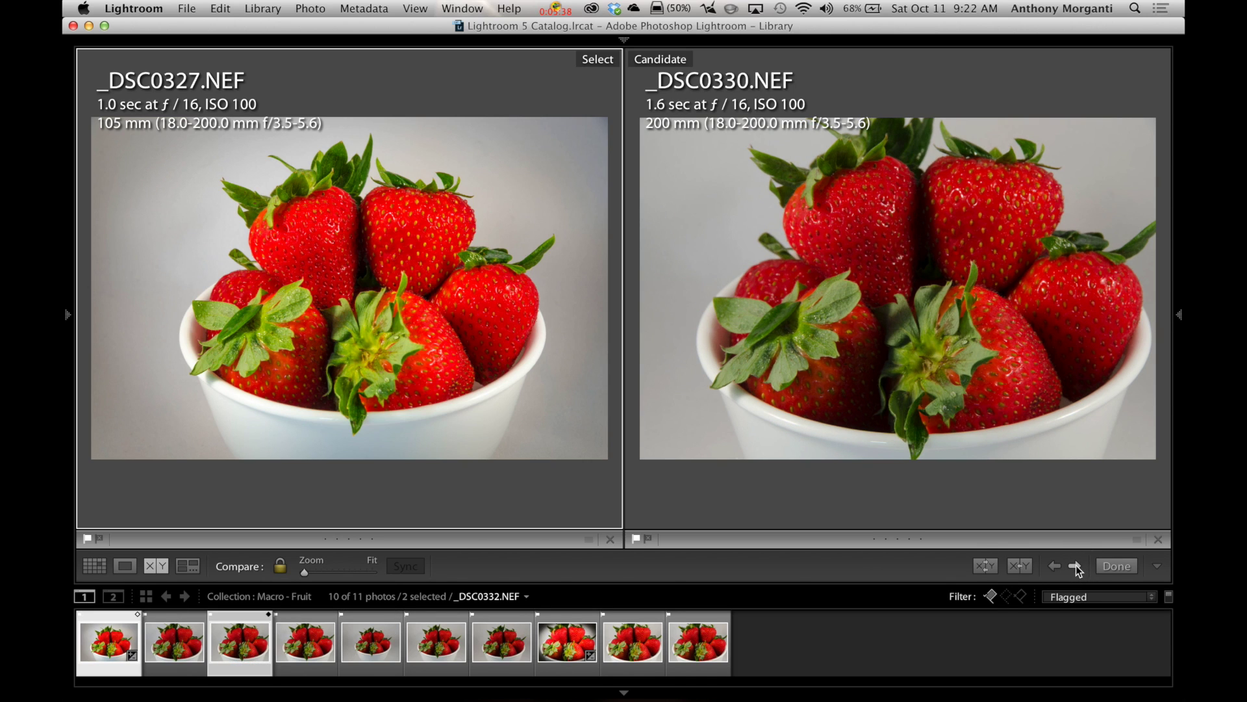
{"action": "left_click", "coordinate": [1076, 566]}
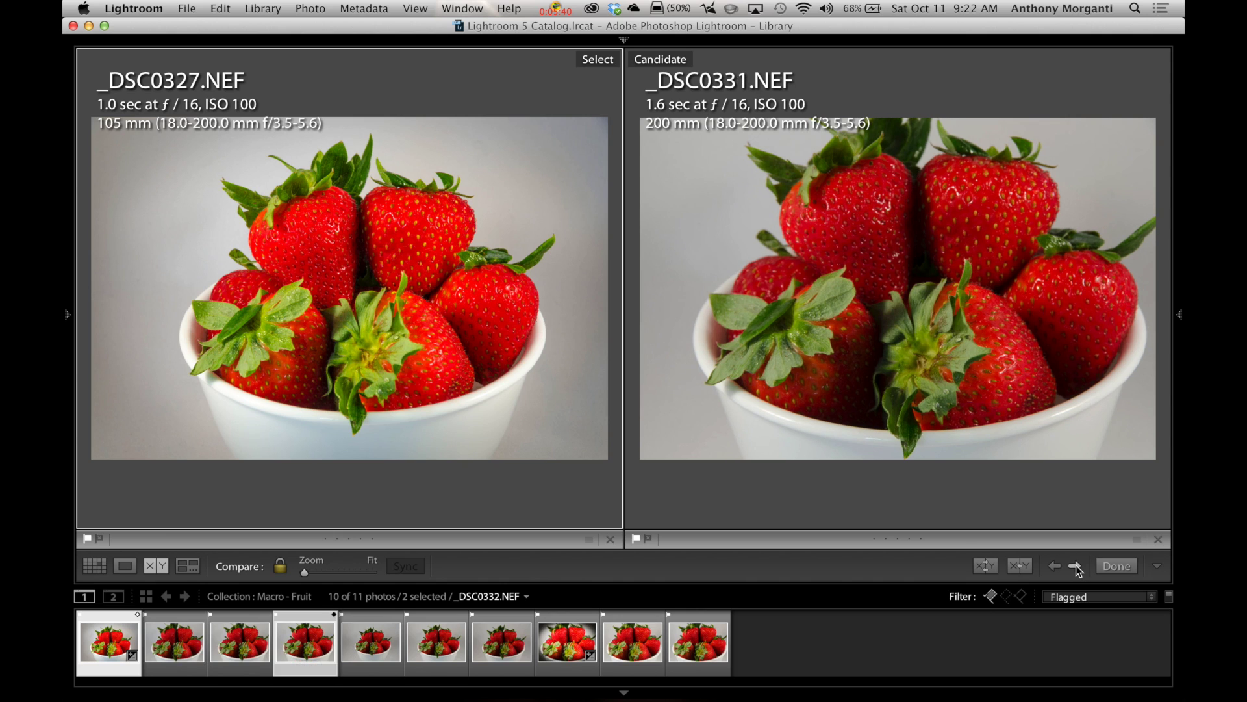
{"action": "left_click", "coordinate": [1075, 565]}
{"action": "left_click", "coordinate": [1075, 566]}
{"action": "left_click", "coordinate": [1075, 566]}
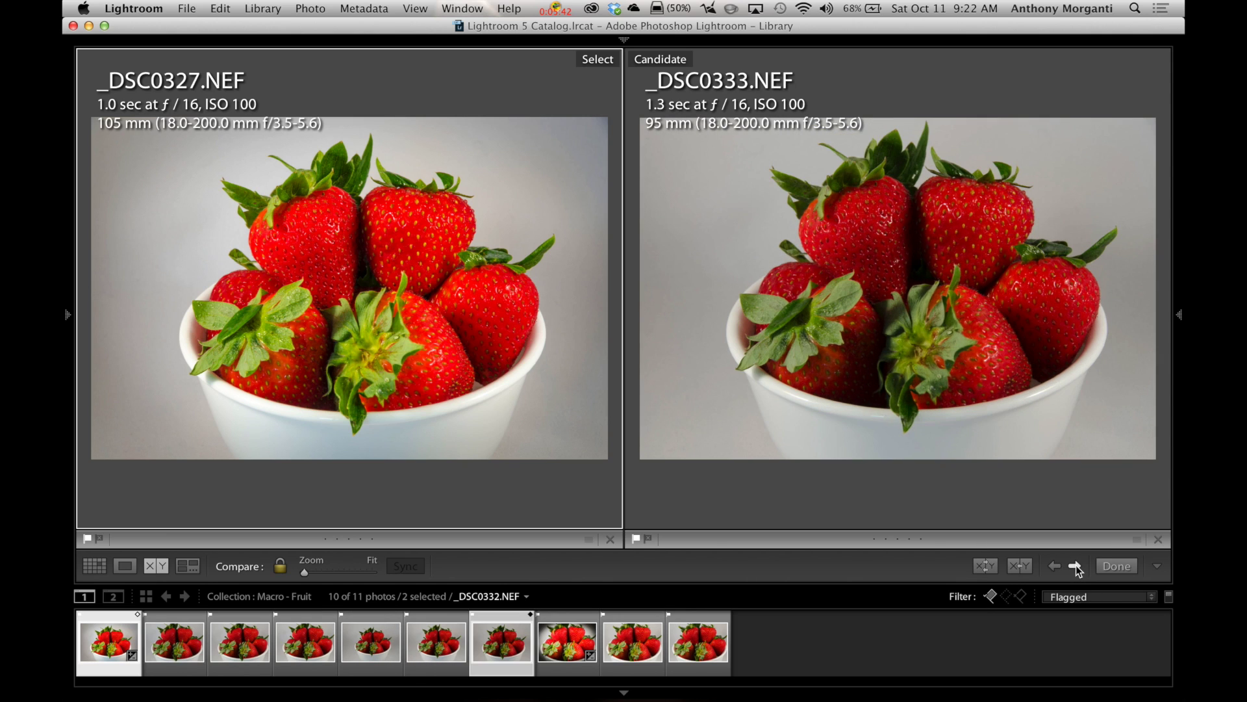
{"action": "left_click", "coordinate": [1076, 566]}
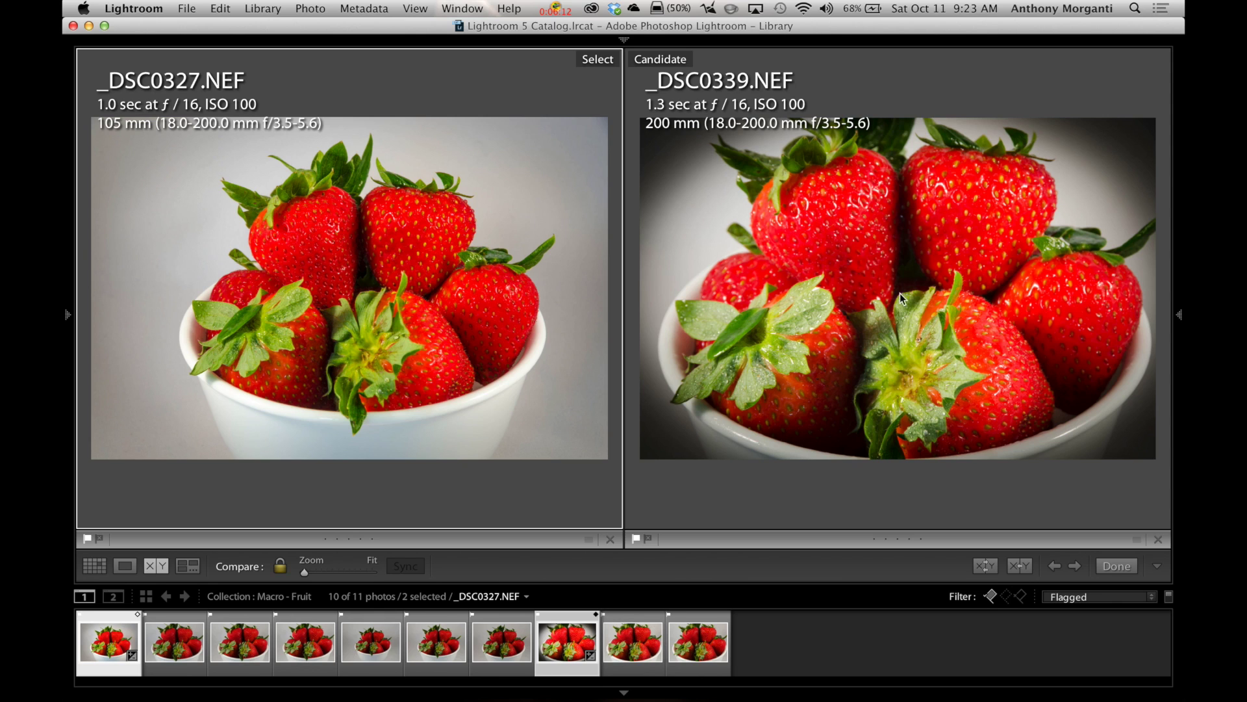
Step: Make _DSC0339, then _DSC0341, the Select, and end the comparison with Done
{"action": "left_click", "coordinate": [1020, 565]}
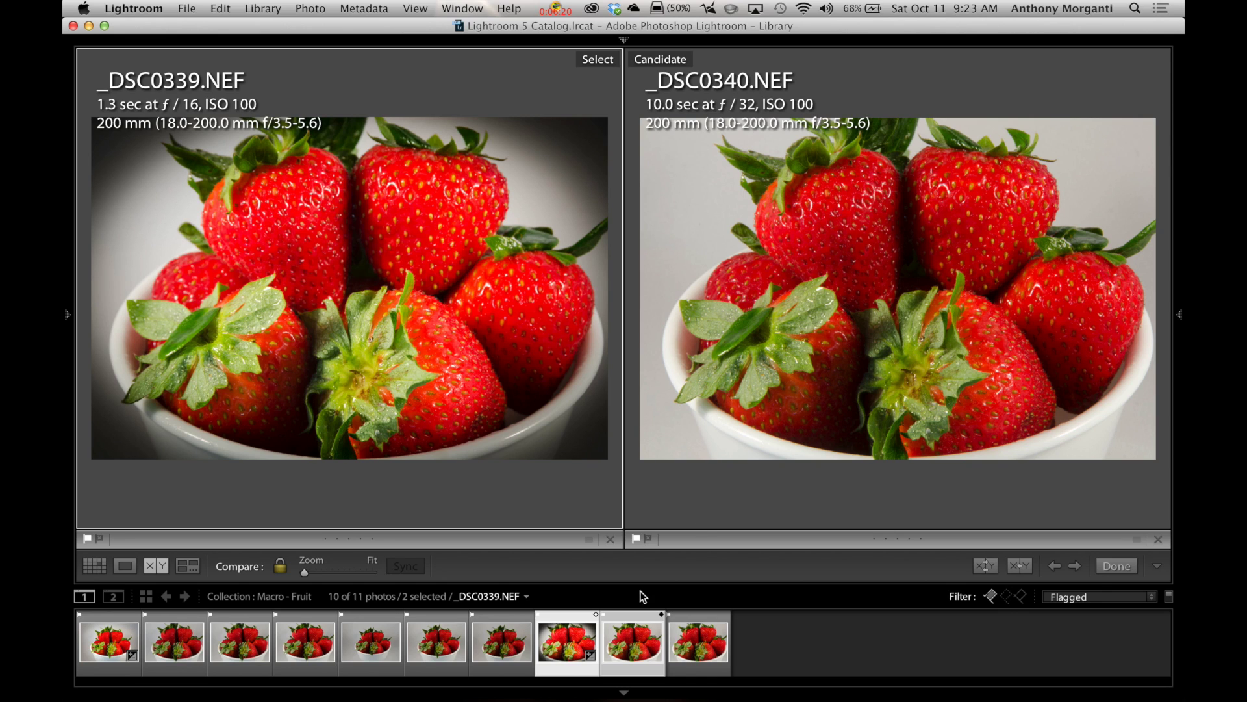
{"action": "left_click", "coordinate": [1076, 567]}
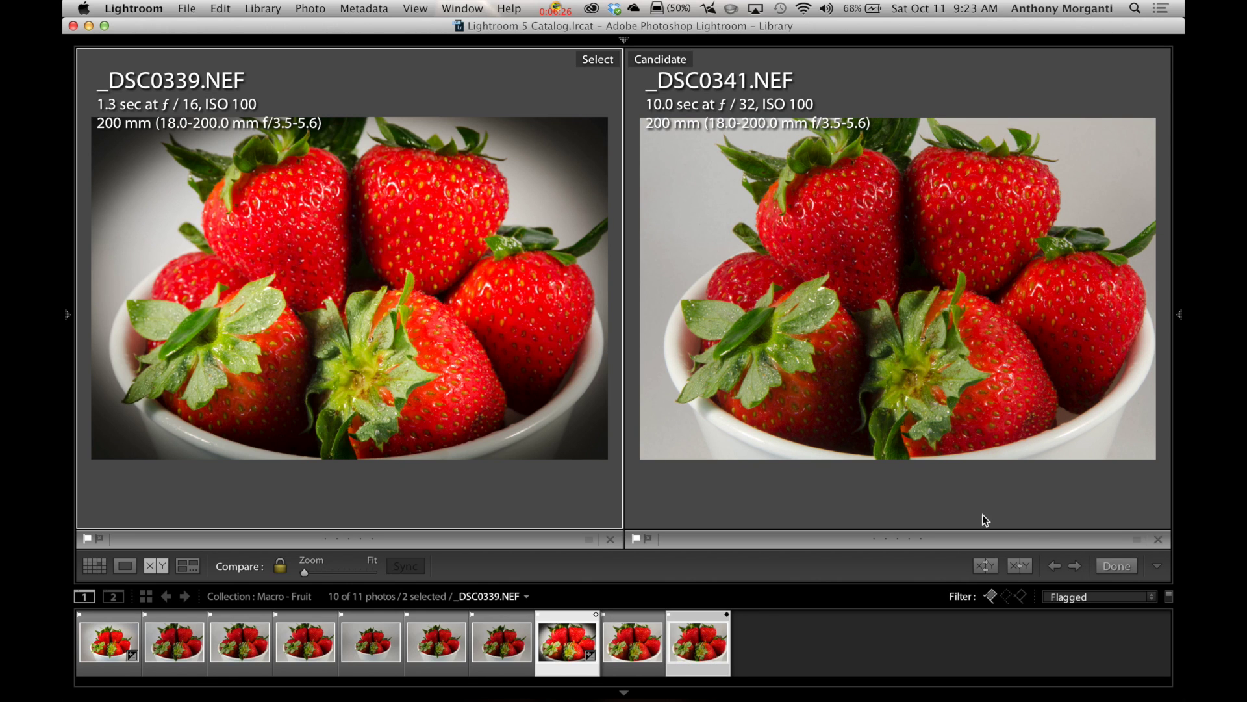
{"action": "left_click", "coordinate": [1020, 566]}
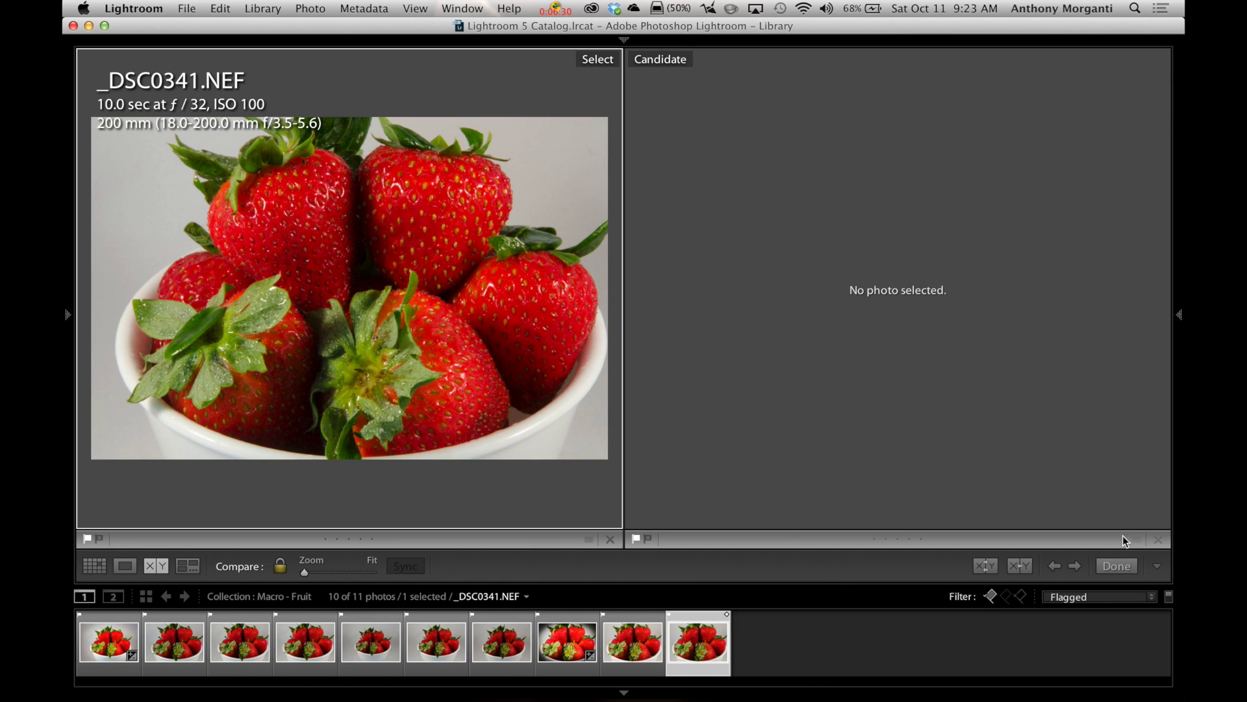
{"action": "left_click", "coordinate": [1122, 566]}
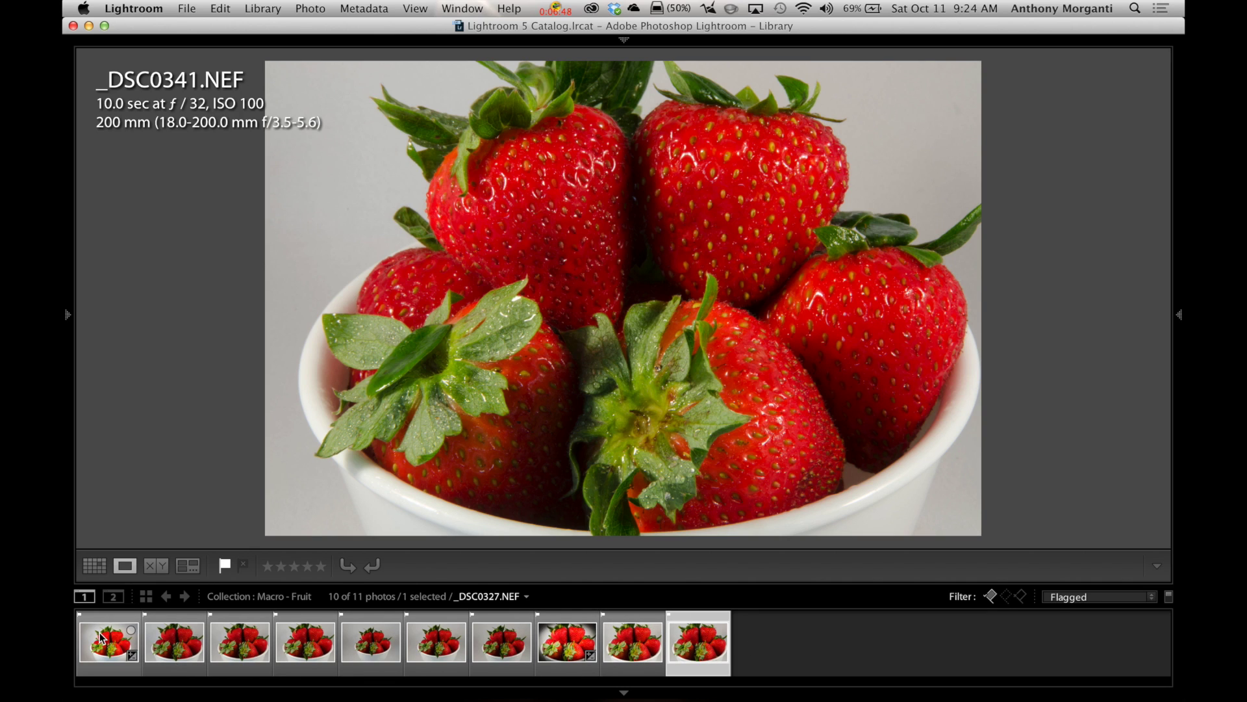
Step: Select all ten flagged photos with Cmd+A
{"action": "key", "text": "super+a"}
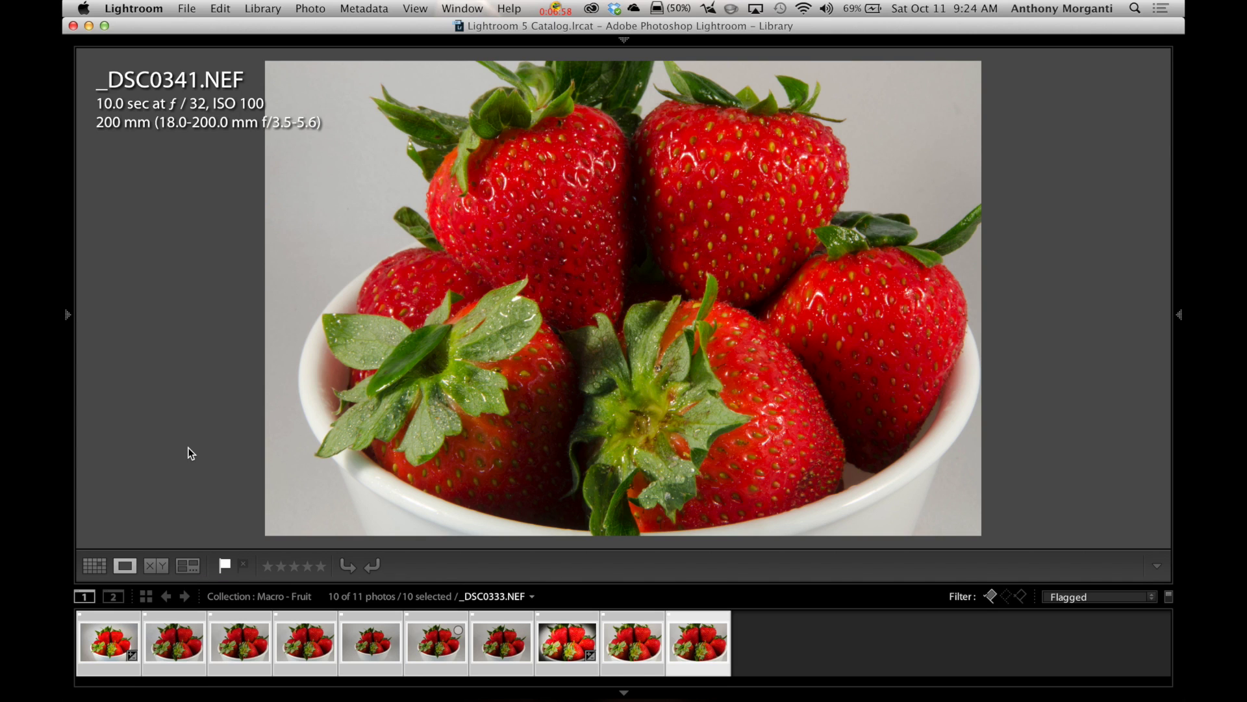
Step: Show the ten selected strawberry shots together in Survey view (N)
{"action": "key", "text": "n"}
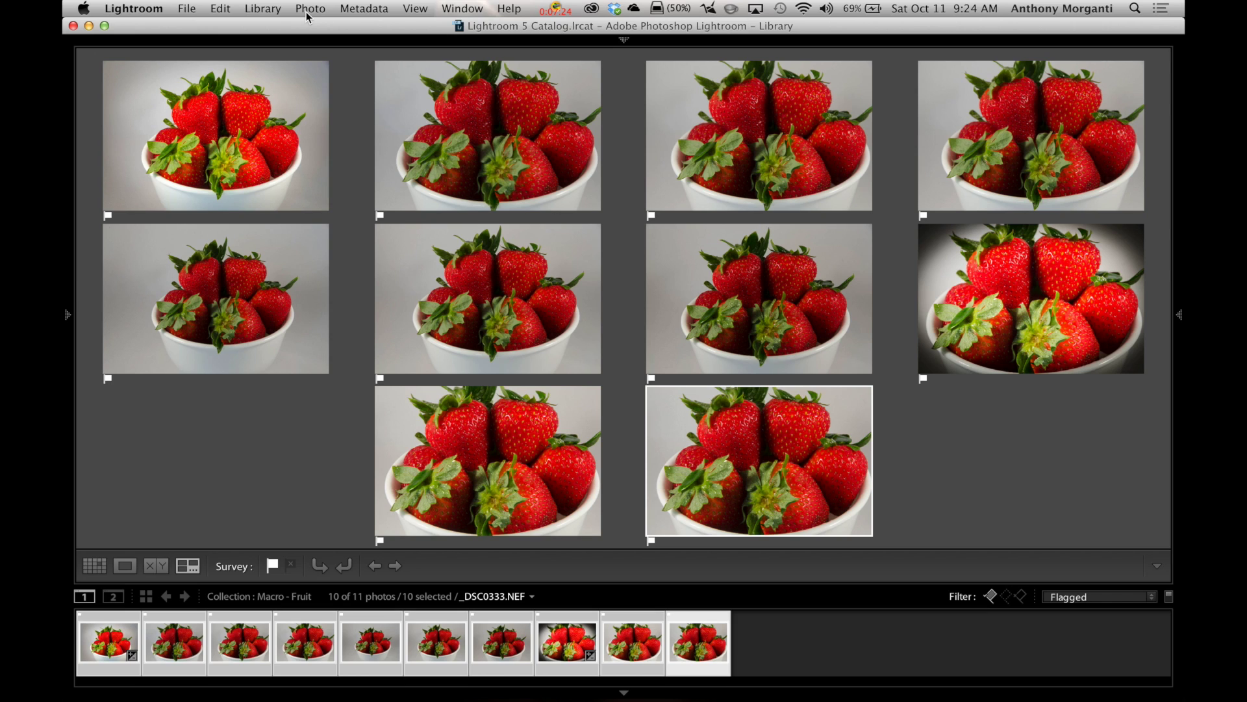
{"action": "mouse_move", "coordinate": [295, 104]}
{"action": "mouse_move", "coordinate": [384, 29]}
Step: Remove several shots from the survey using their X buttons
{"action": "left_click", "coordinate": [592, 202]}
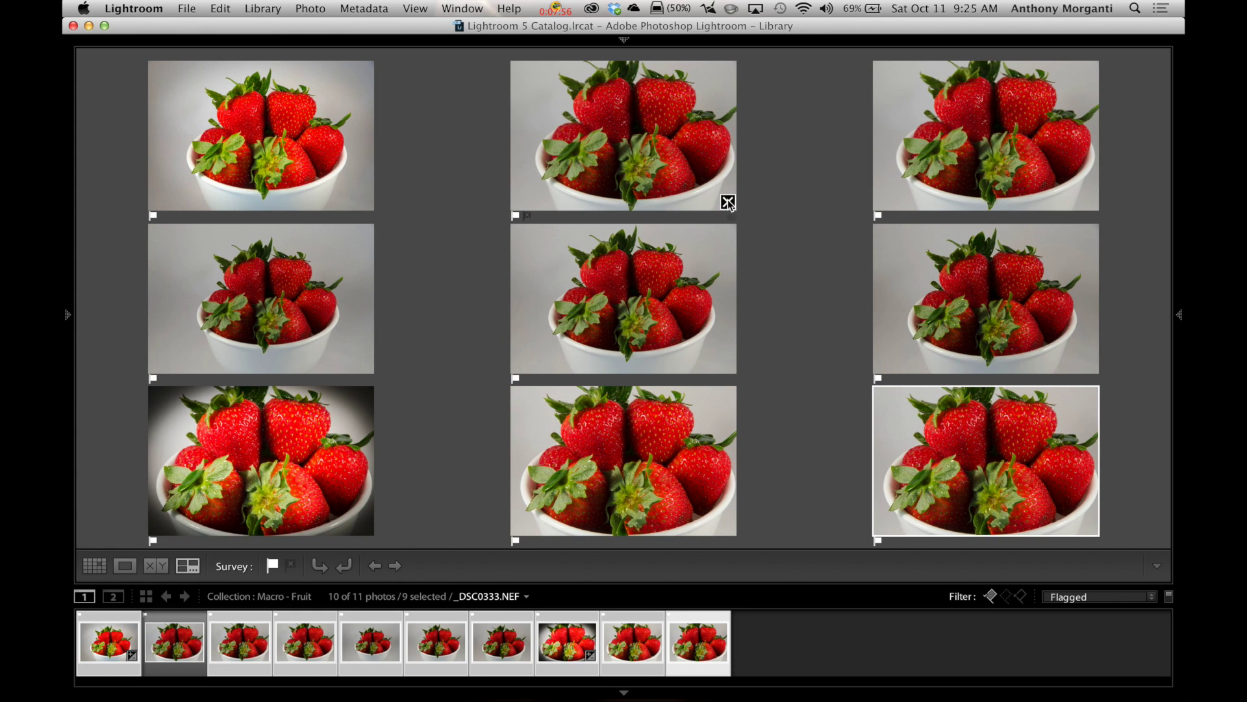
{"action": "left_click", "coordinate": [728, 202]}
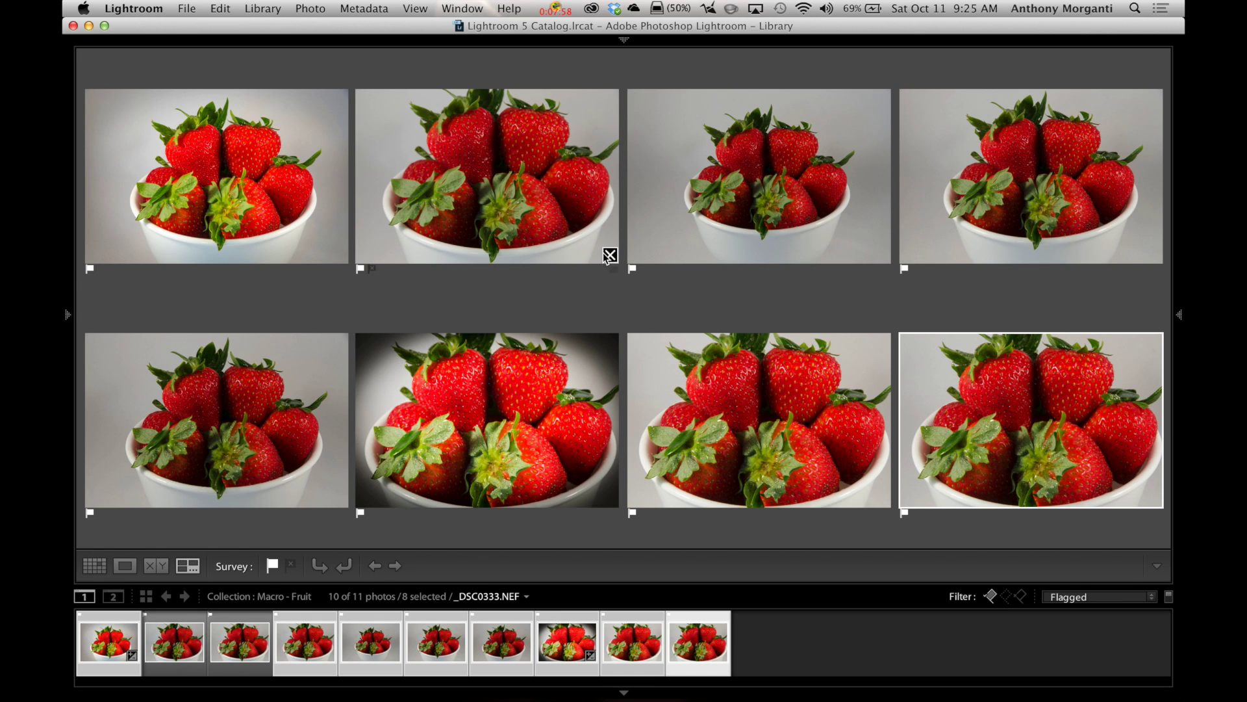
{"action": "left_click", "coordinate": [609, 255]}
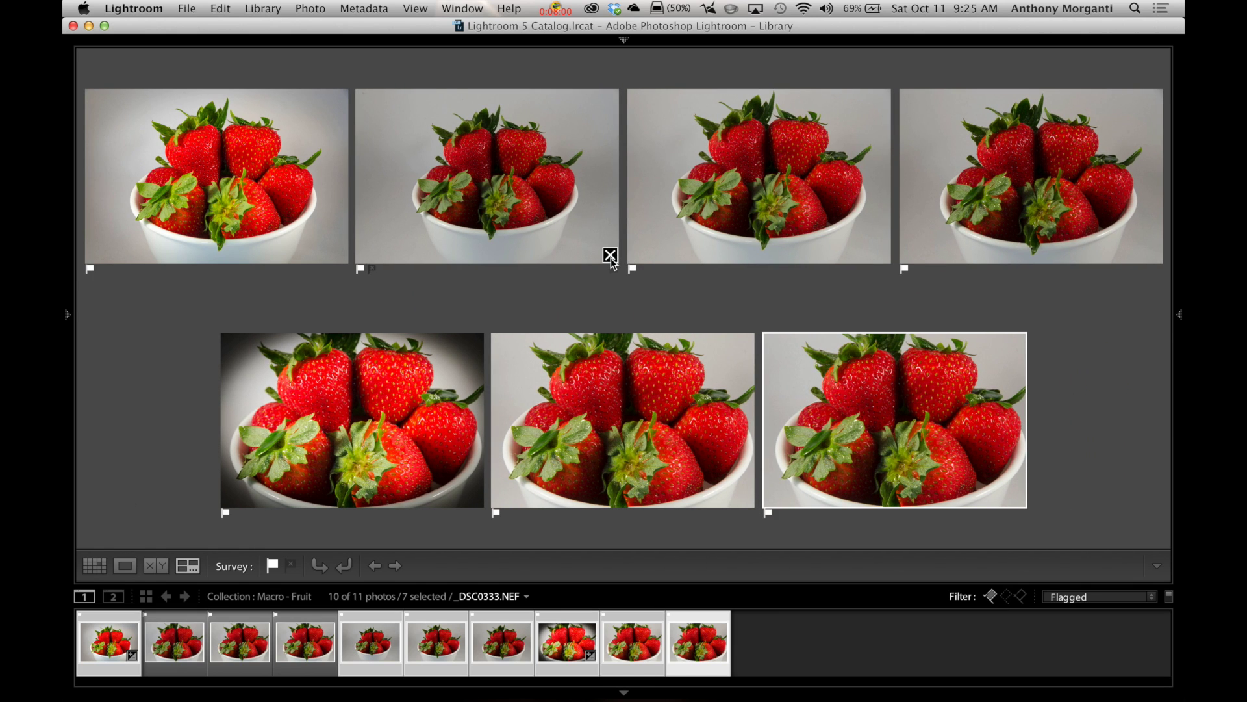
{"action": "left_click", "coordinate": [610, 257]}
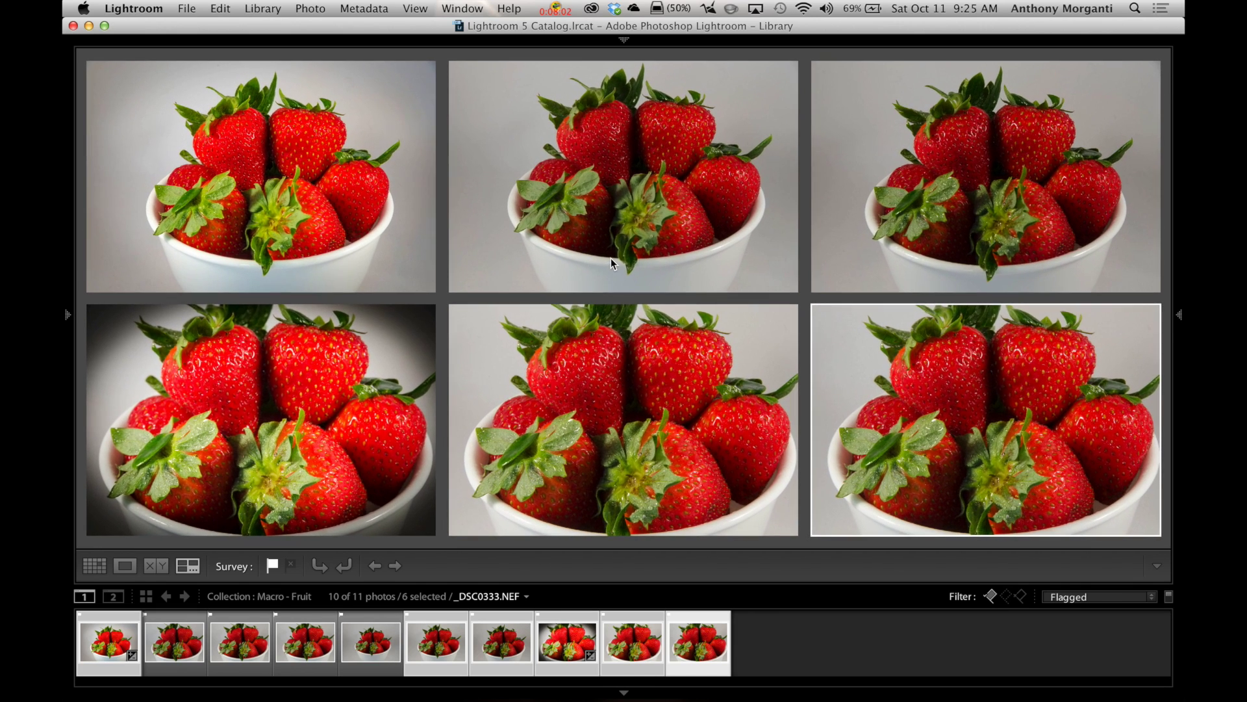
{"action": "left_click", "coordinate": [790, 283]}
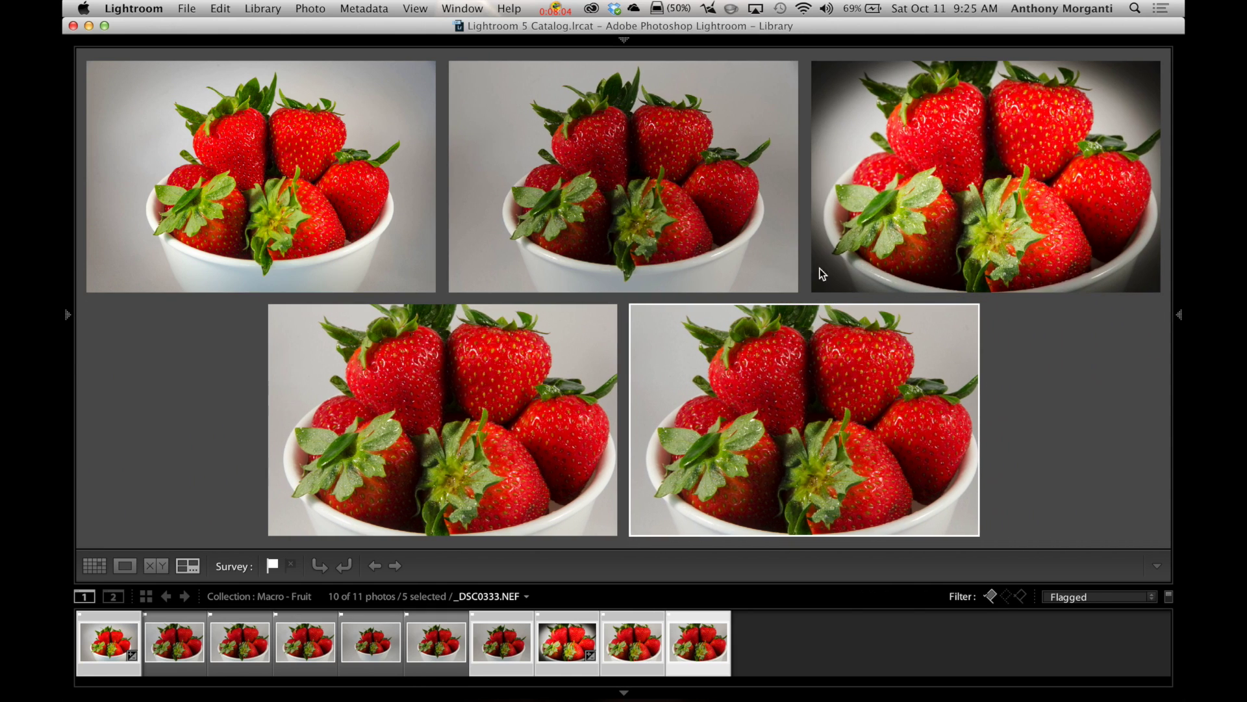
{"action": "left_click", "coordinate": [790, 282]}
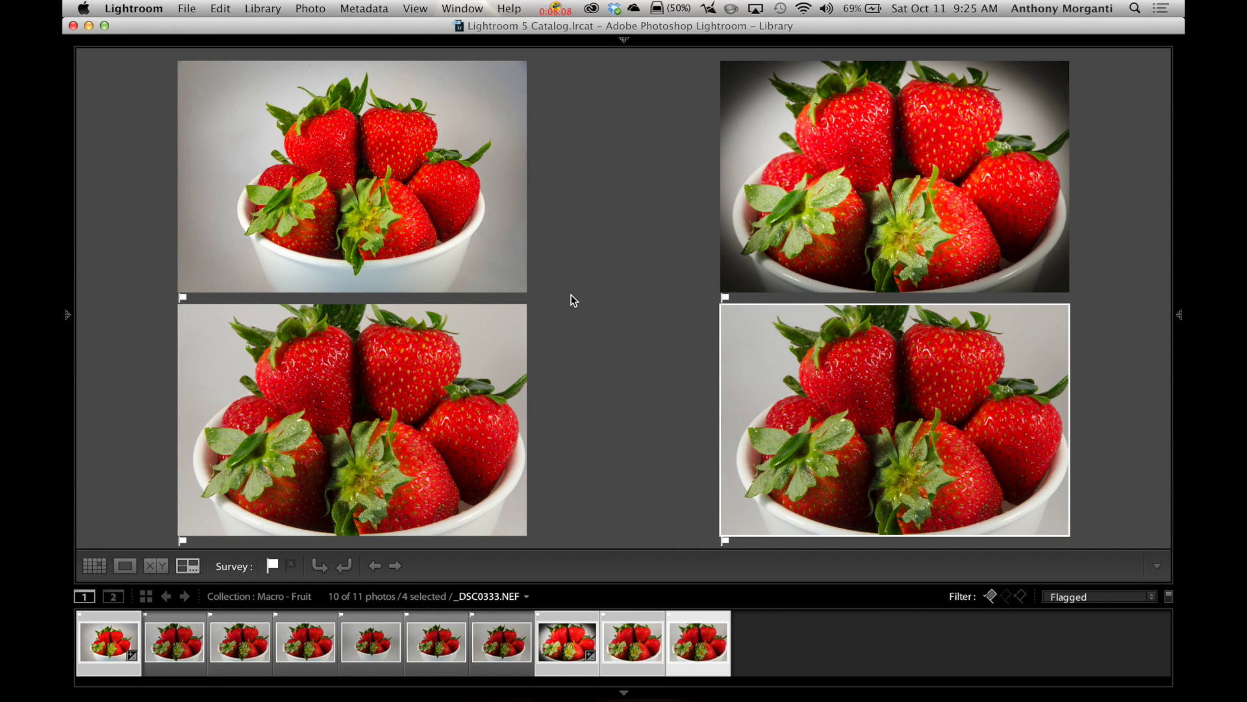
Step: Drop the last three shots, leaving only _DSC0327, and rate it five stars
{"action": "mouse_move", "coordinate": [914, 300]}
{"action": "mouse_move", "coordinate": [410, 415]}
{"action": "mouse_move", "coordinate": [945, 407]}
{"action": "left_click", "coordinate": [1061, 527]}
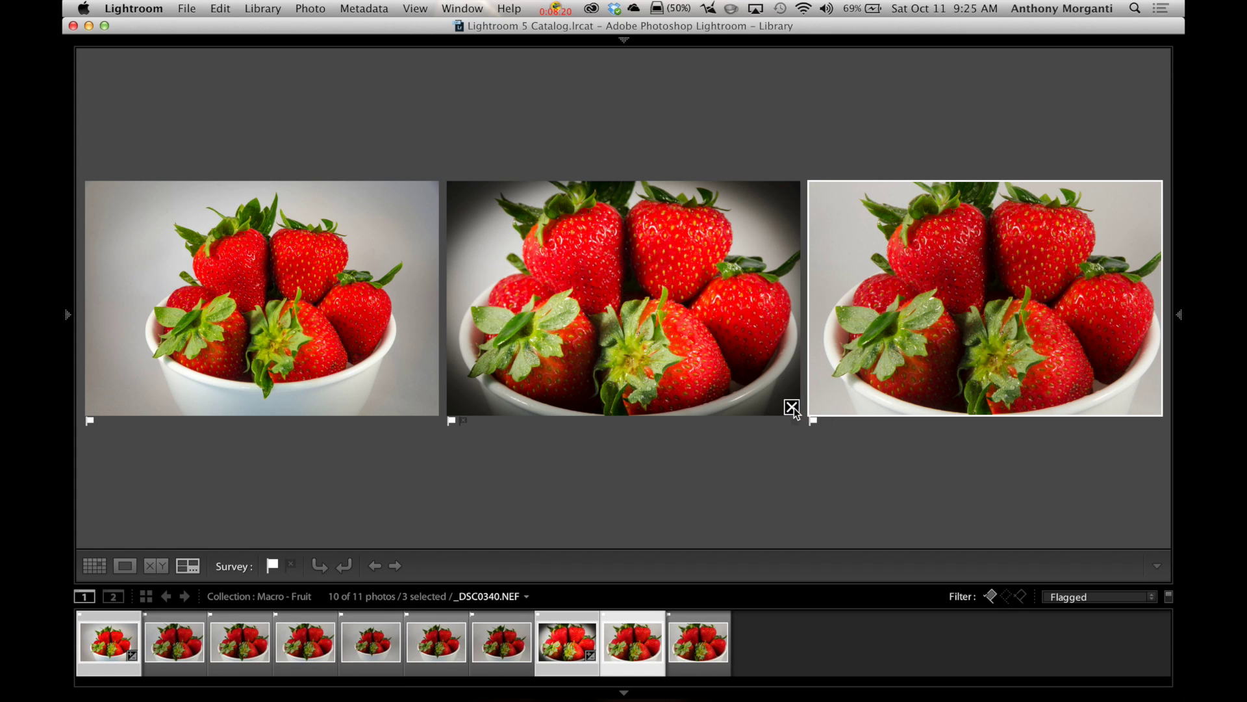
{"action": "left_click", "coordinate": [796, 411]}
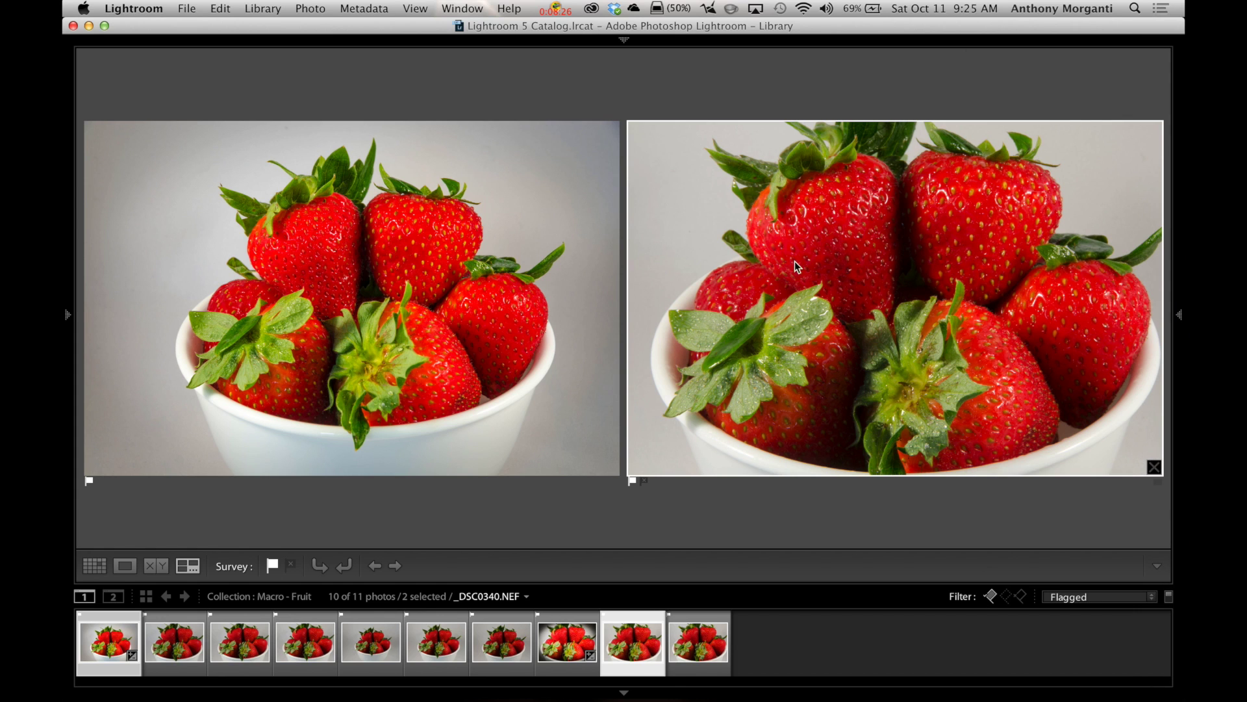
{"action": "left_click", "coordinate": [1153, 466]}
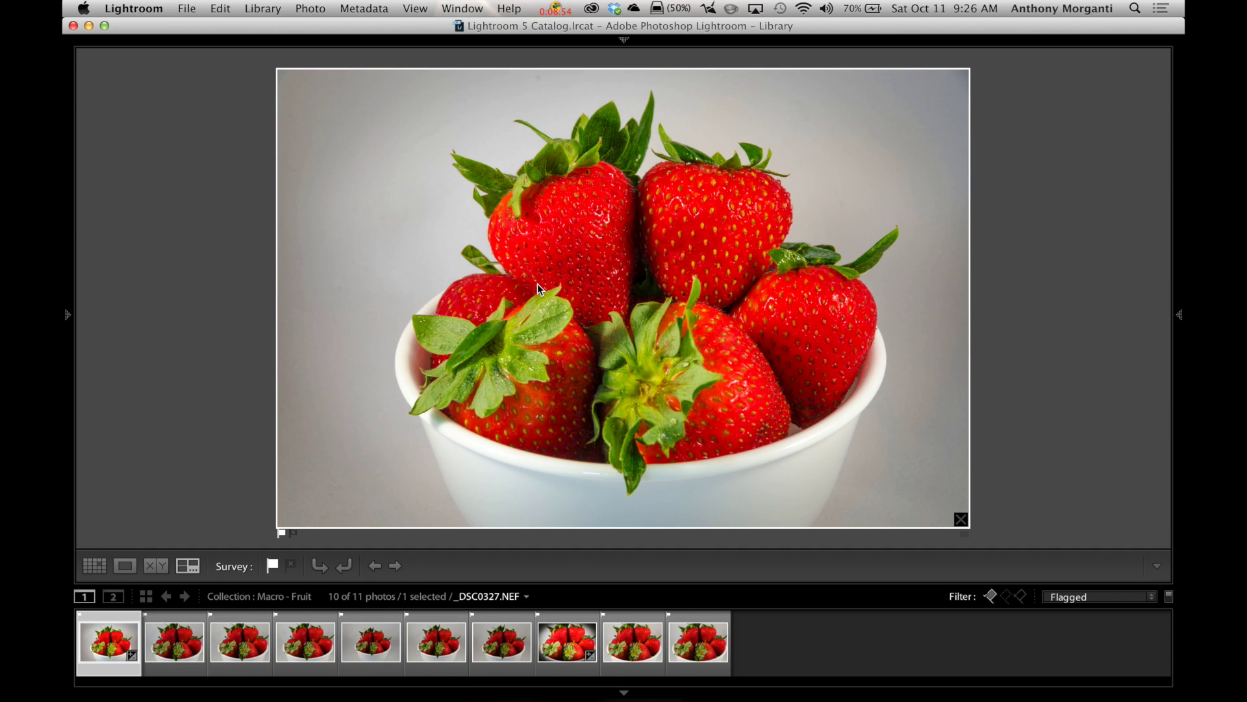
{"action": "key", "text": "5"}
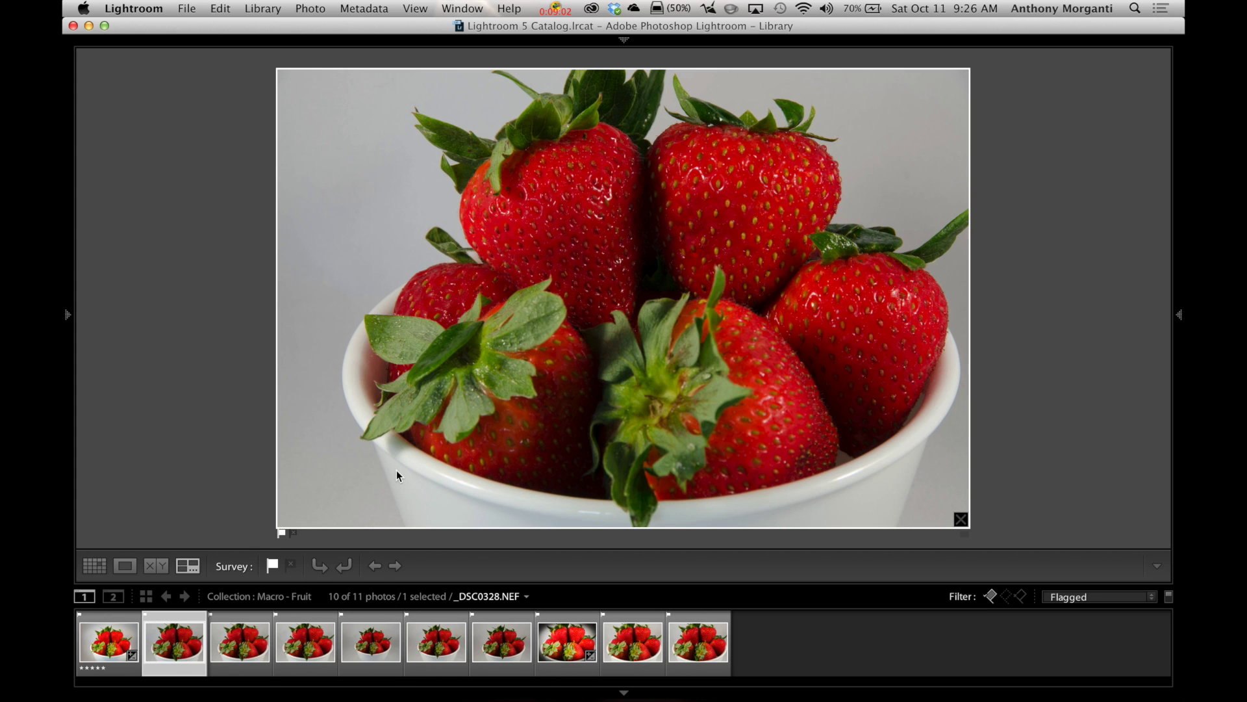
Step: Show the photo in Loupe view, set the filmstrip filter to Filters Off, and select _DSC0327
{"action": "left_click", "coordinate": [128, 566]}
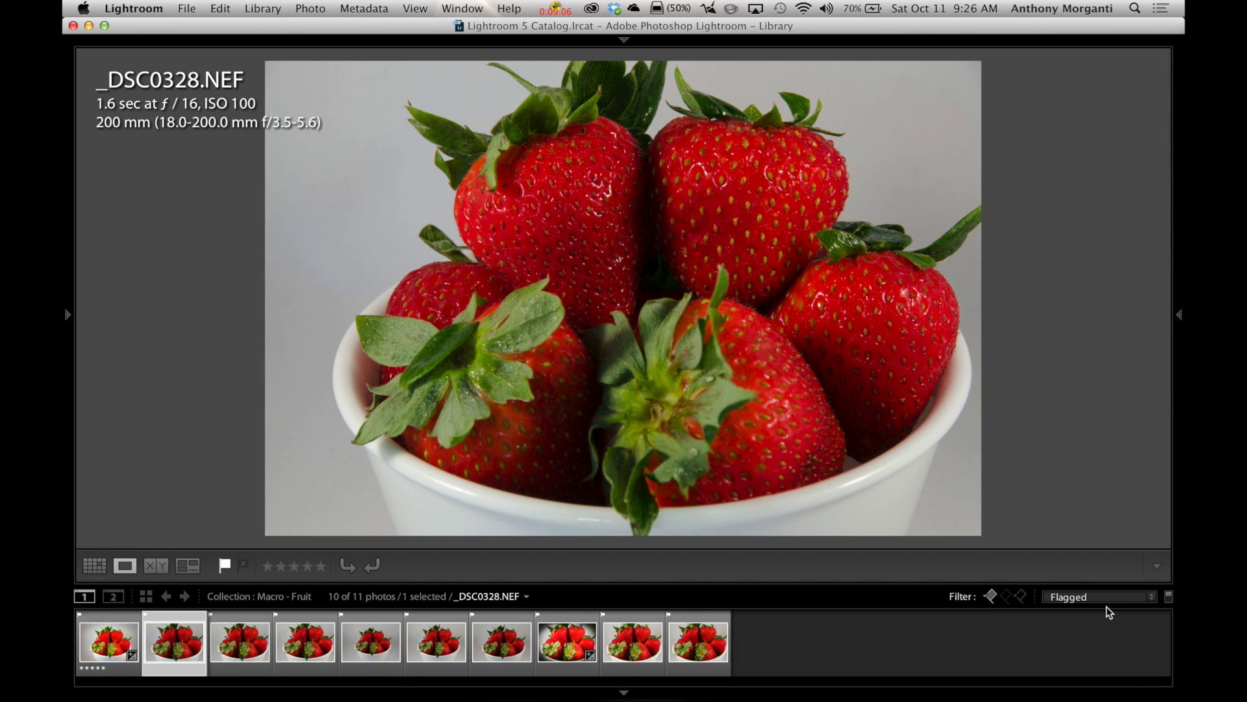
{"action": "left_click", "coordinate": [1154, 597]}
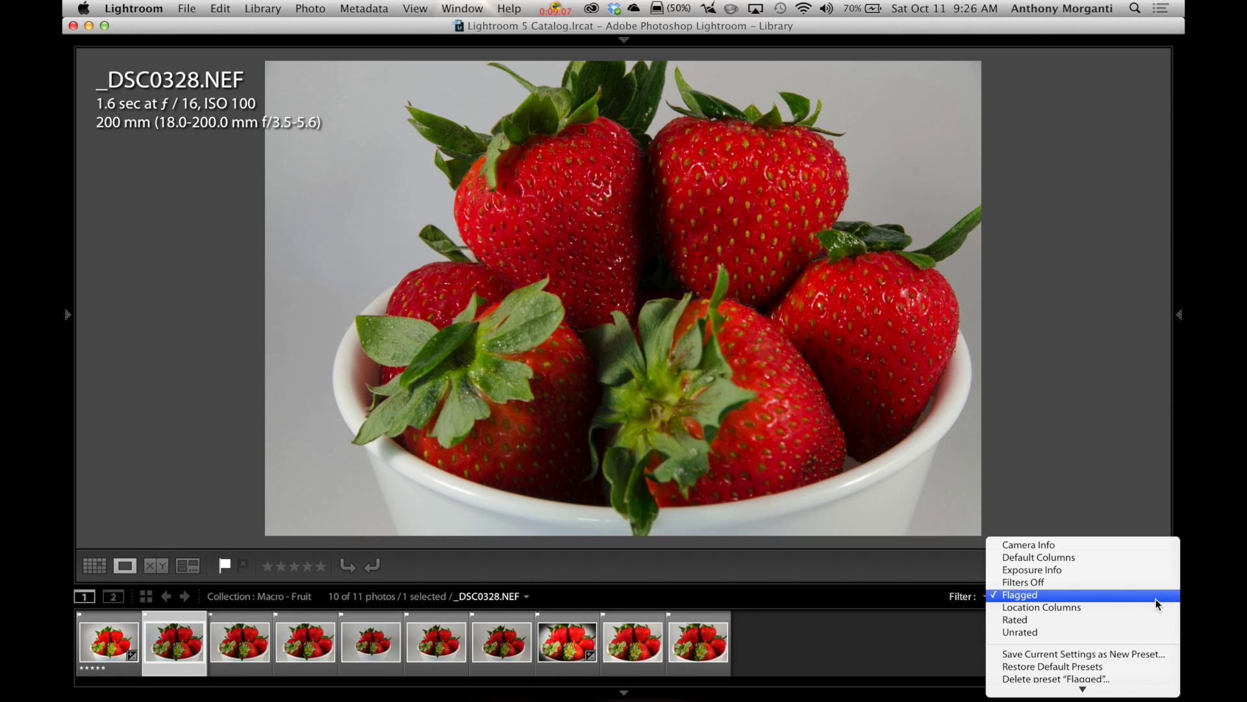
{"action": "left_click", "coordinate": [1026, 584]}
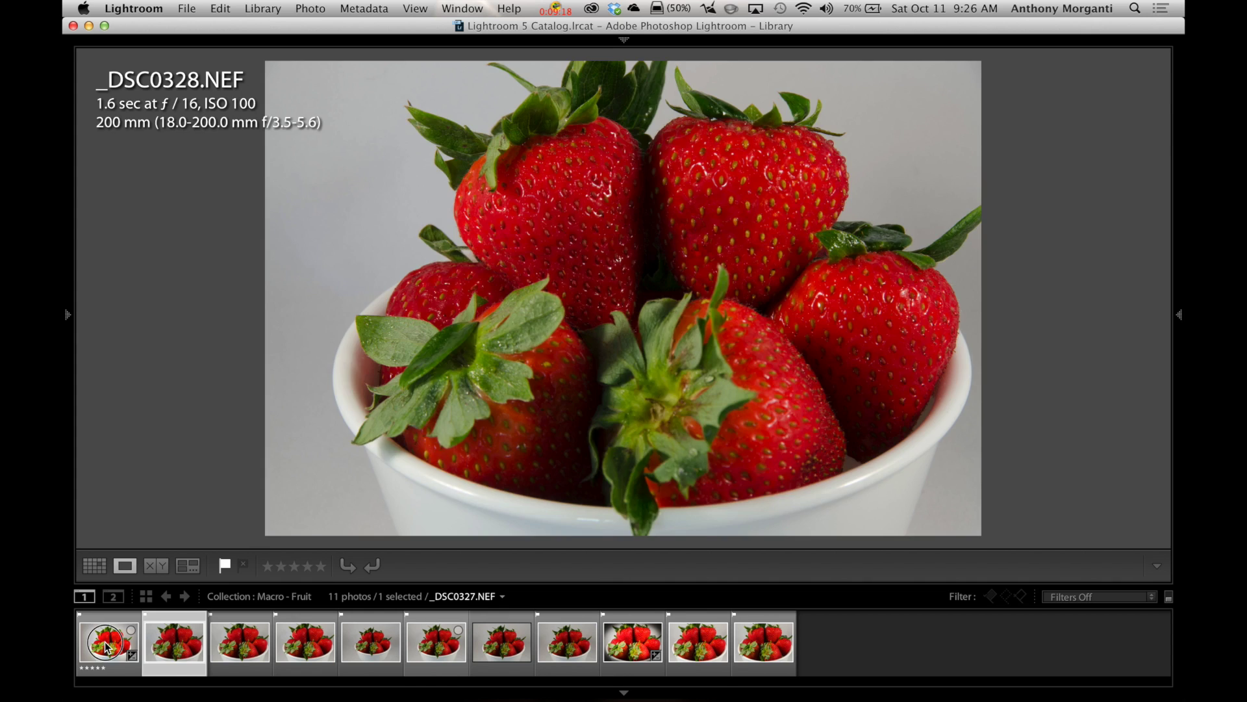
{"action": "left_click", "coordinate": [123, 657]}
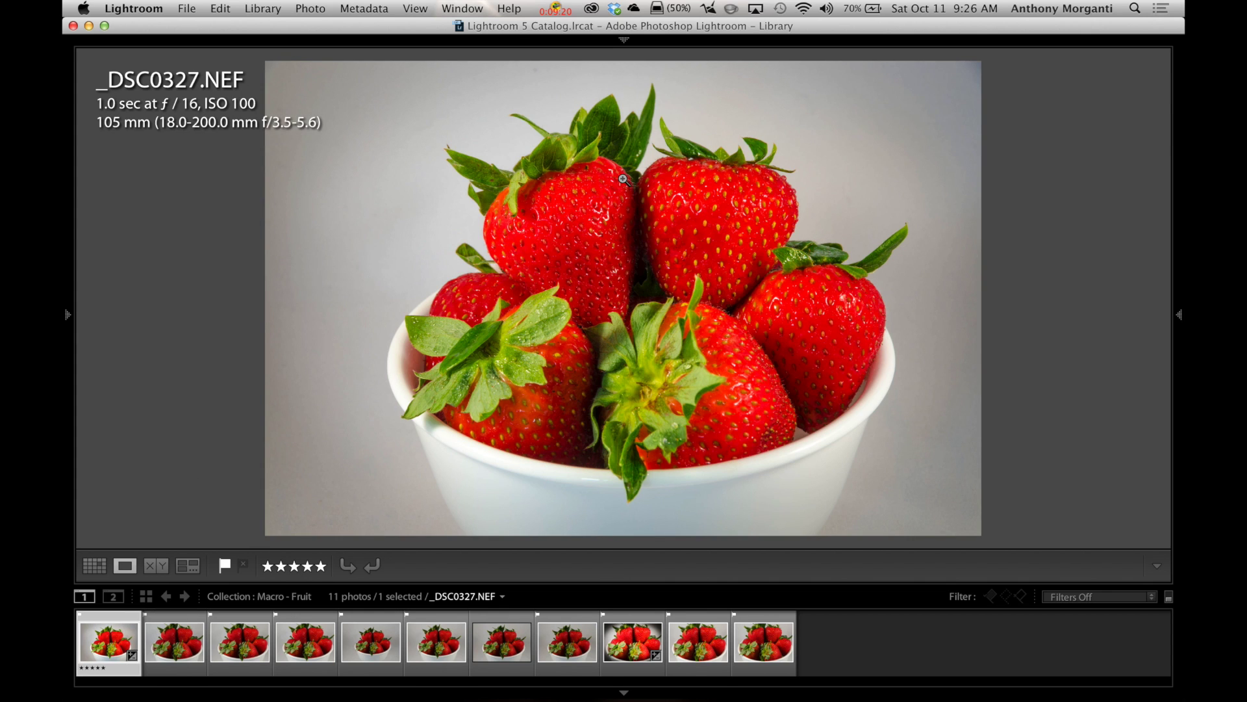
Step: Toggle the filmstrip and side panels, then switch _DSC0327.NEF into the Develop module
{"action": "key", "text": "F6"}
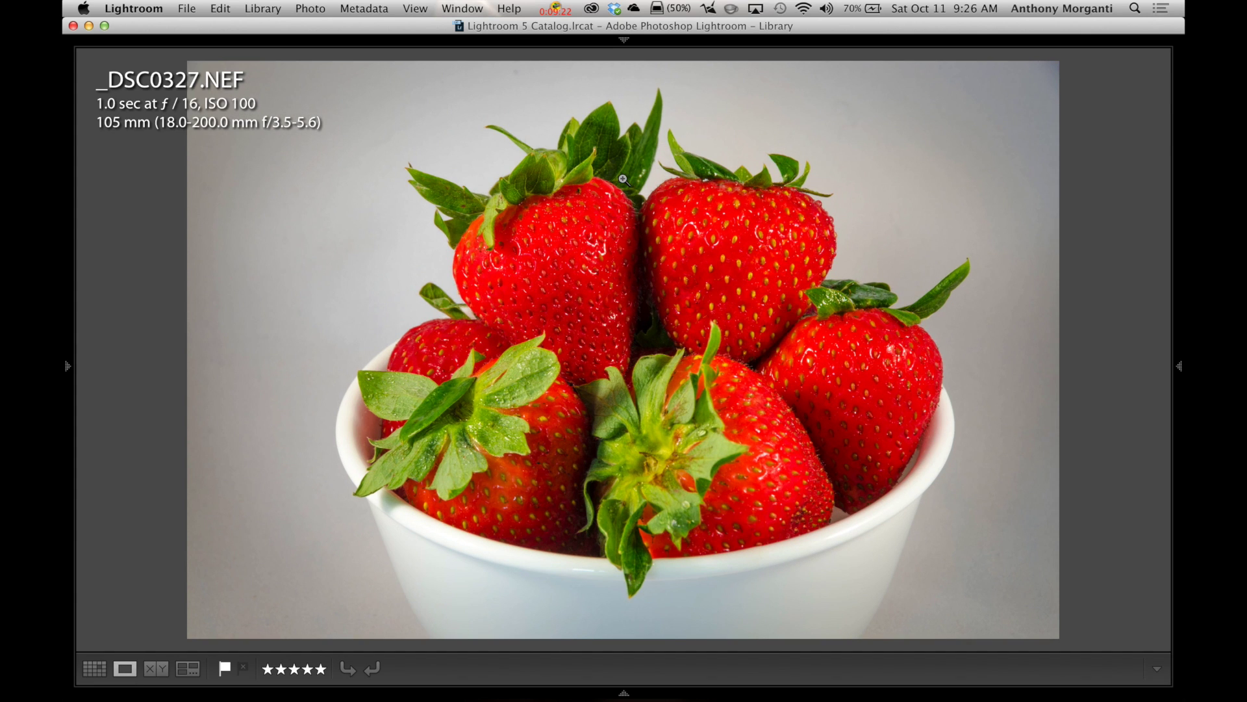
{"action": "key", "text": "shift+Tab"}
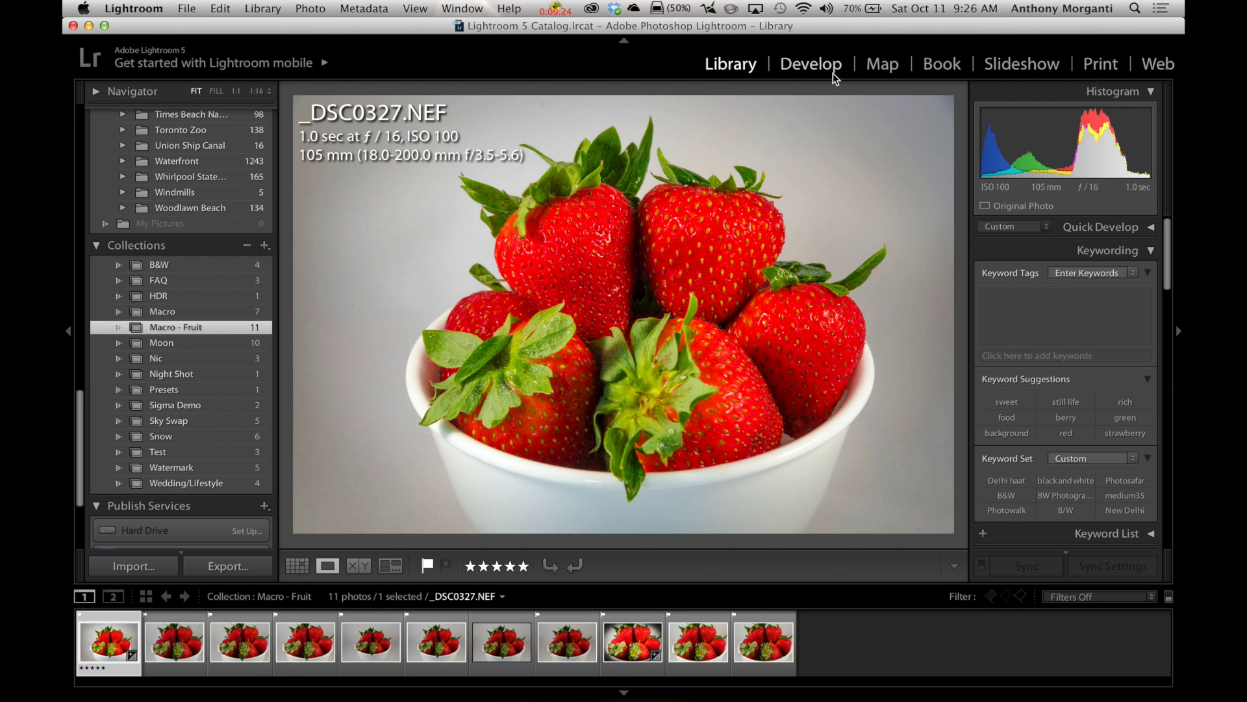
{"action": "left_click", "coordinate": [817, 65]}
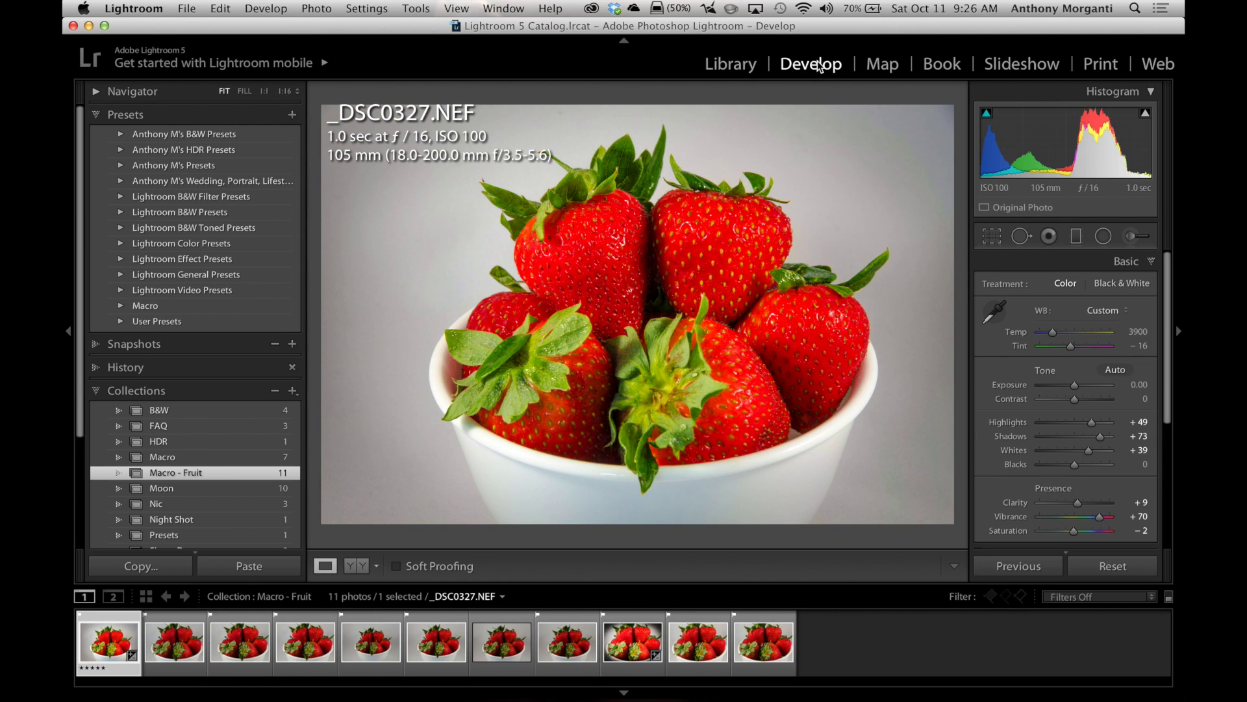